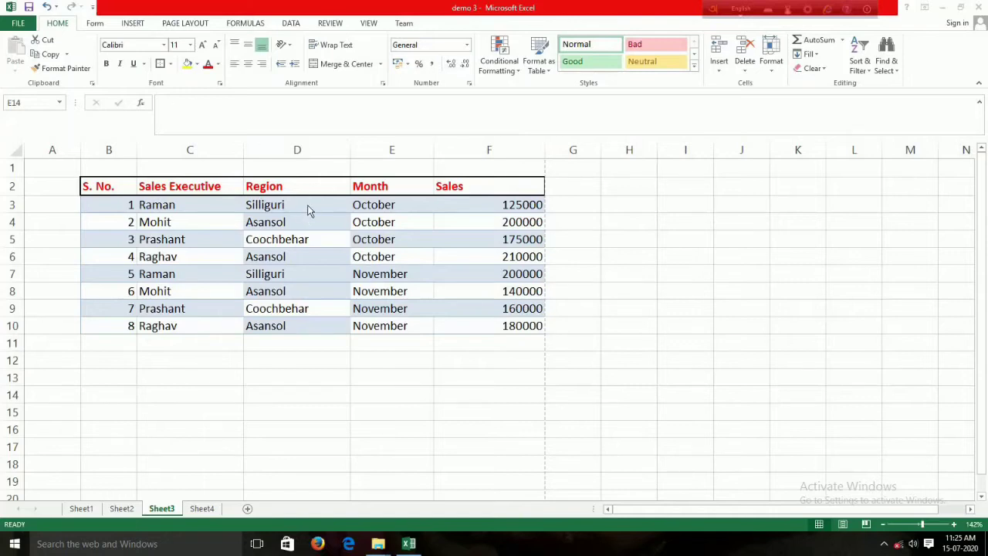
# - Sort the table by the Region column from A to Z, expanding the selection to include the adjacent data
pyautogui.moveTo(306, 204); pyautogui.dragTo(297, 325)
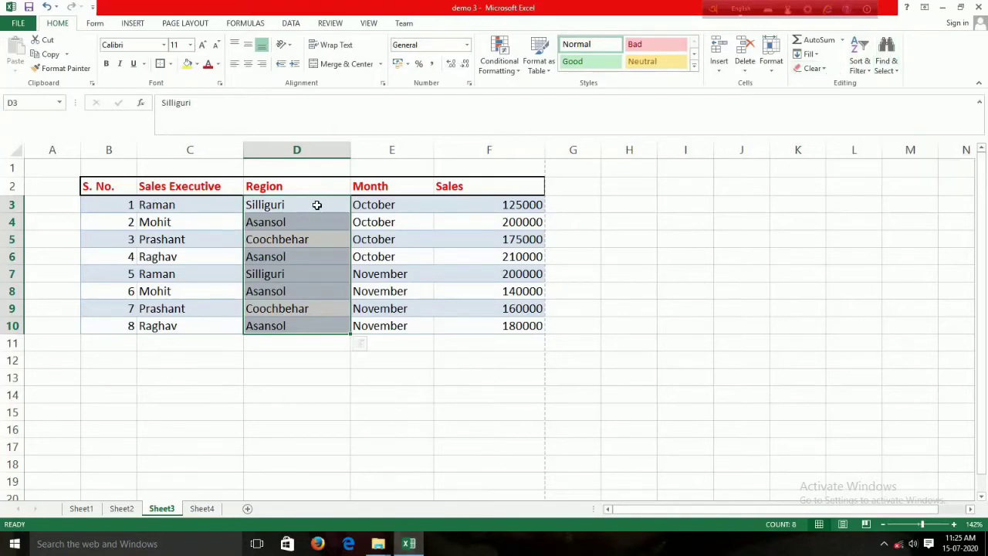
pyautogui.click(859, 68)
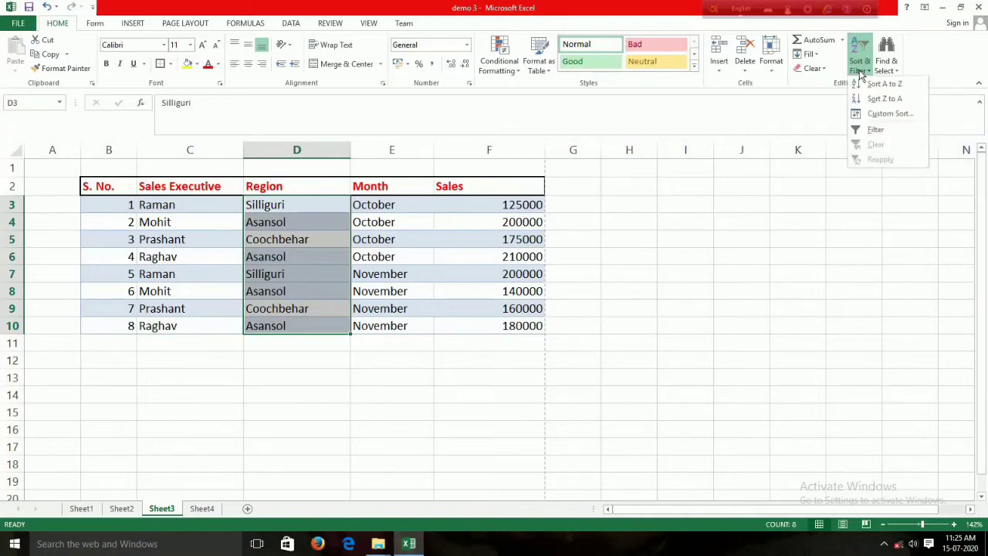
pyautogui.click(880, 83)
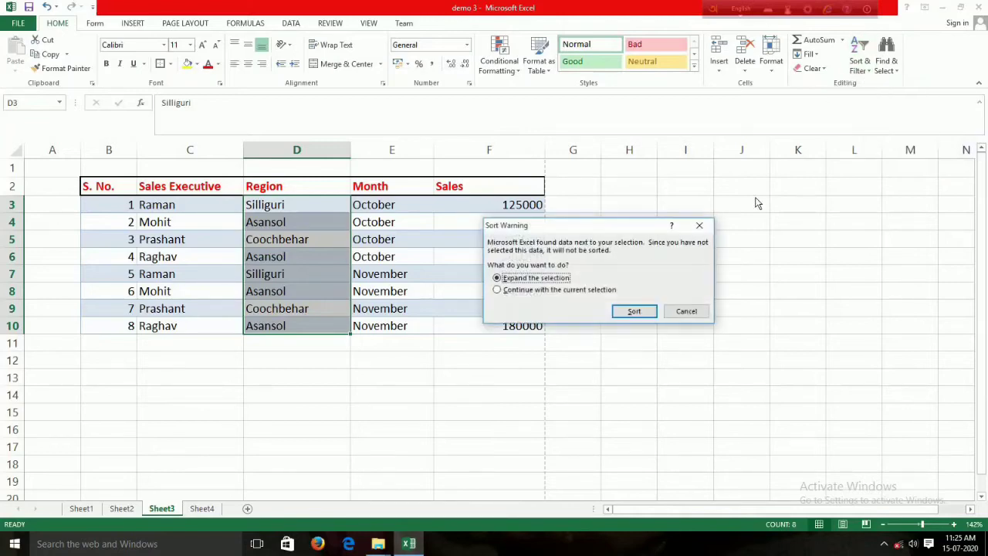
pyautogui.click(634, 309)
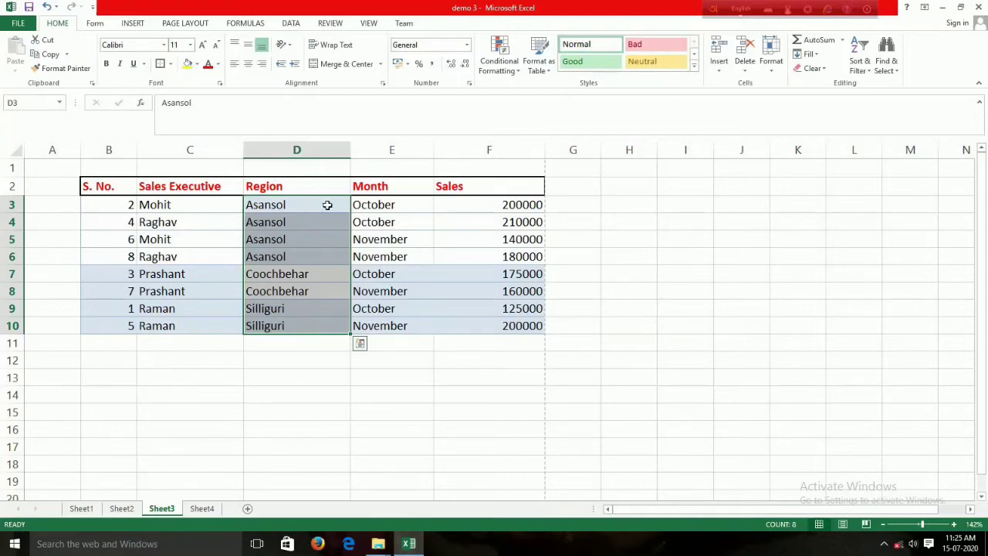
# - Add Sum subtotals of Sales at each change in Region for B2:F10, with page breaks between groups turned off
pyautogui.click(291, 23)
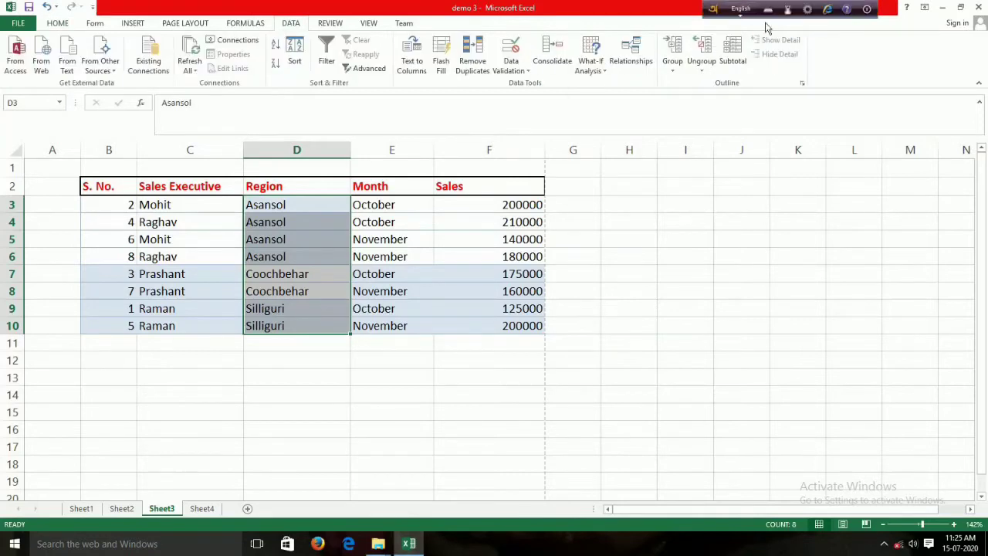
pyautogui.click(652, 347)
pyautogui.moveTo(91, 184); pyautogui.dragTo(483, 327)
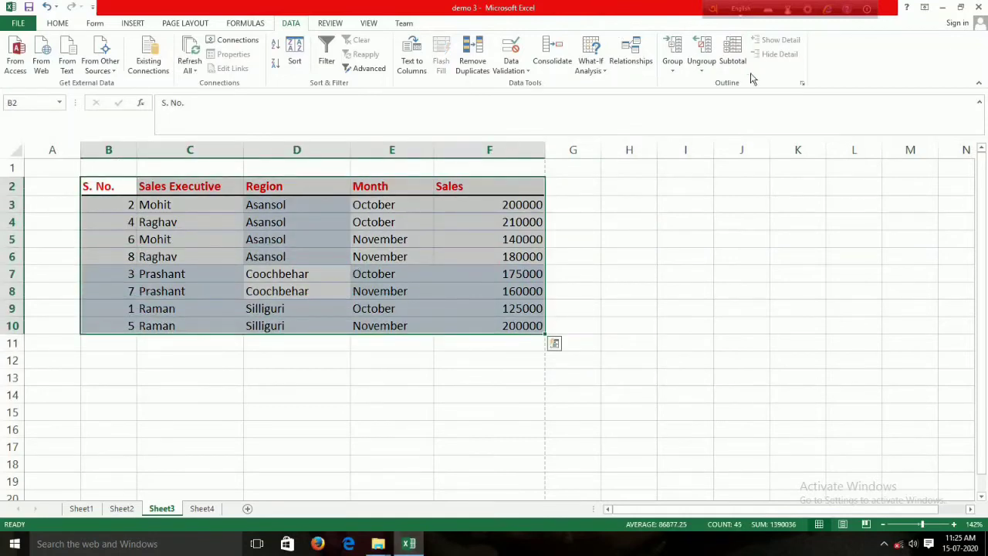
pyautogui.click(733, 55)
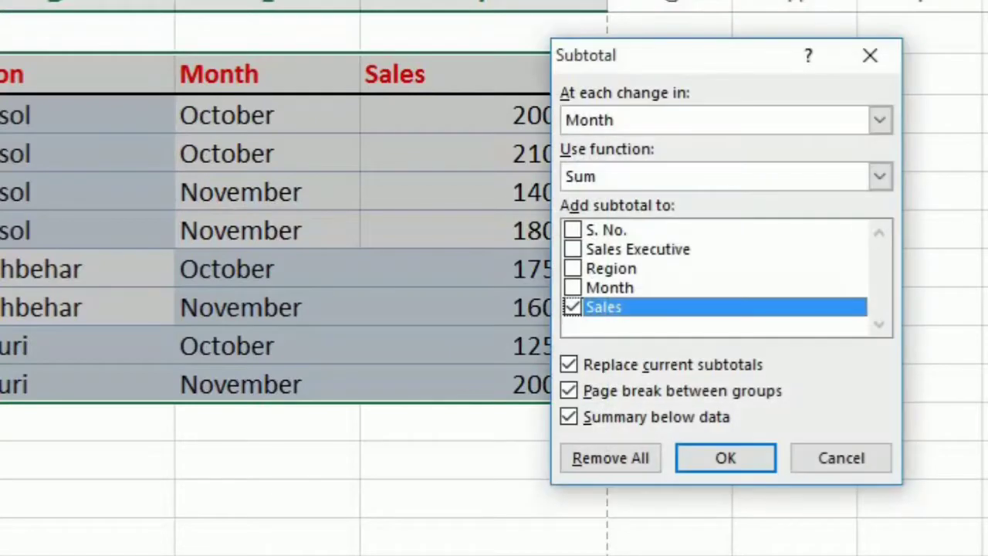
pyautogui.click(727, 118)
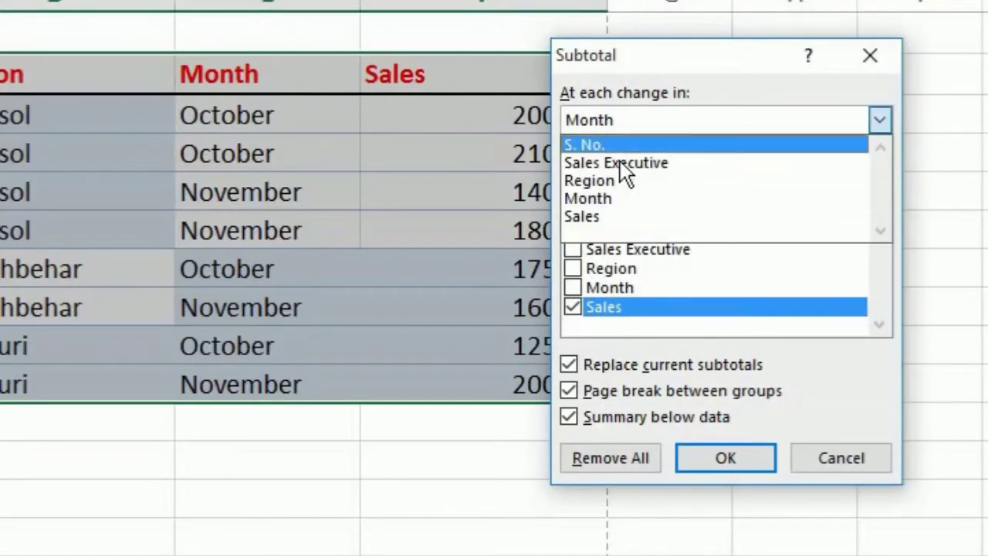
pyautogui.click(572, 182)
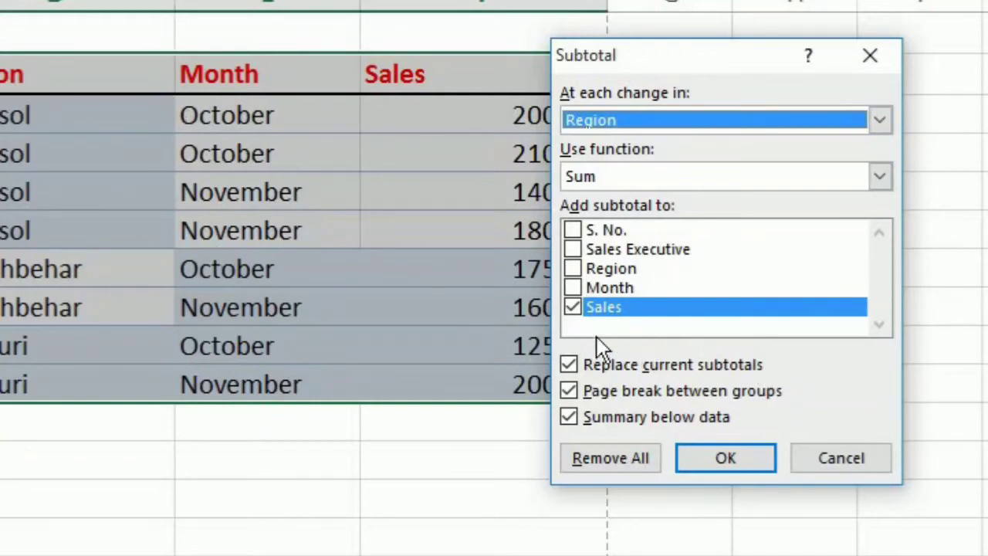
pyautogui.click(573, 308)
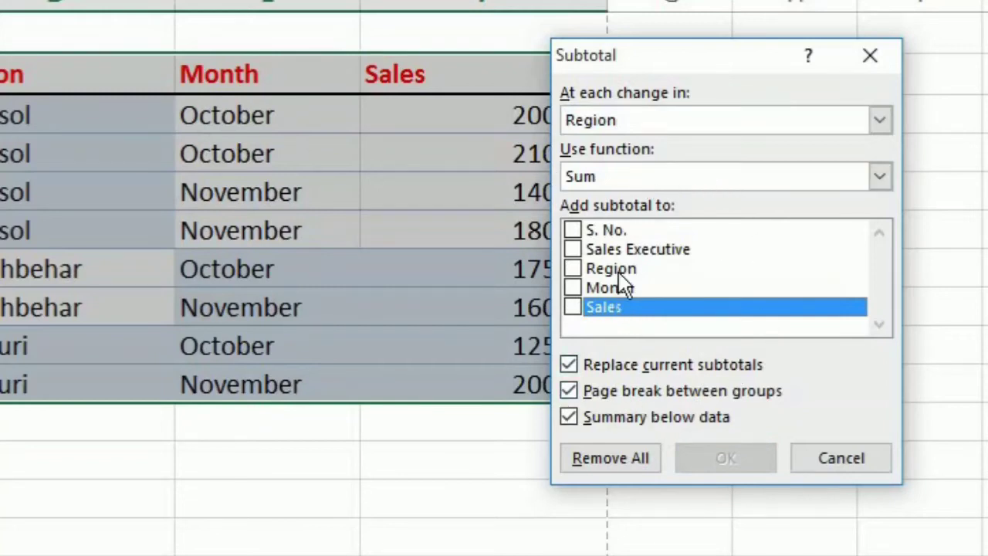
pyautogui.click(576, 309)
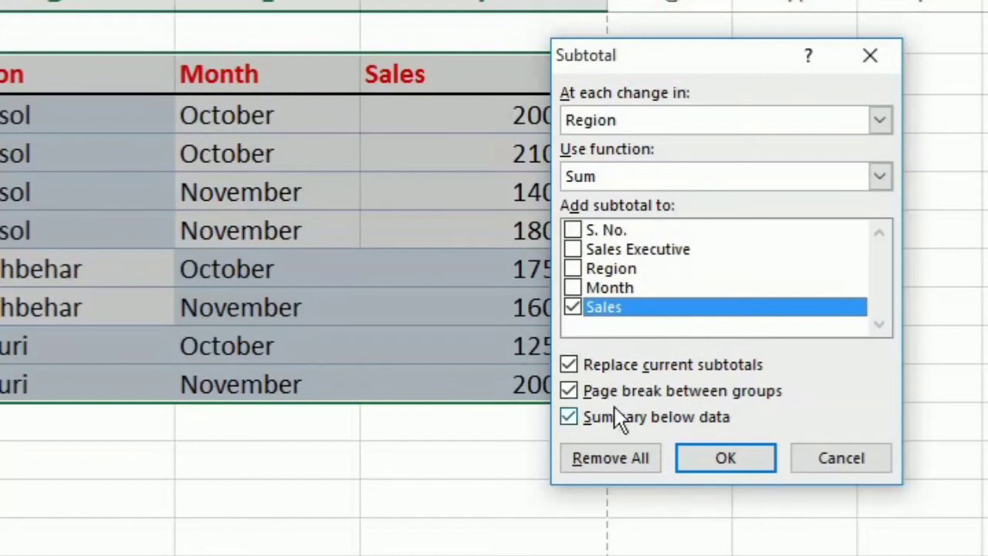
pyautogui.click(569, 391)
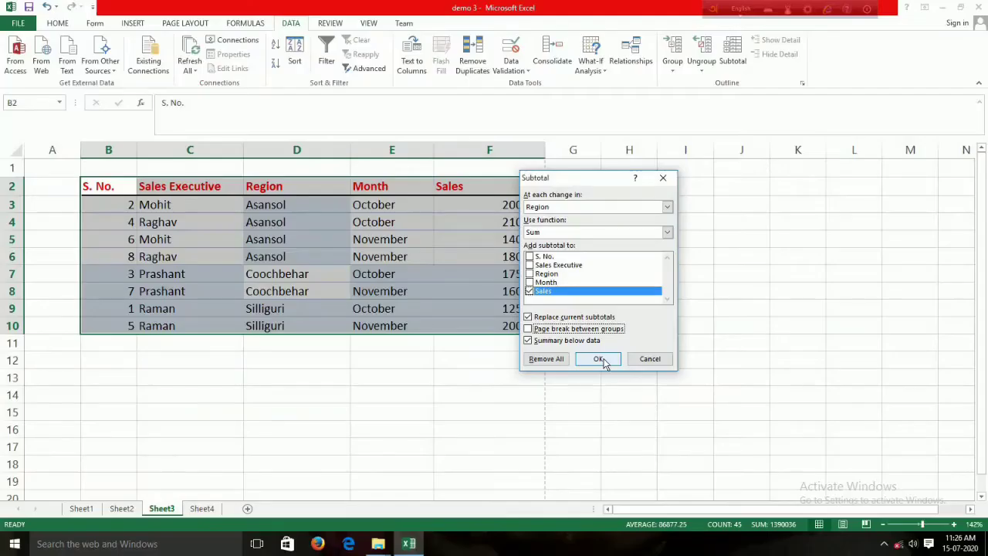
pyautogui.click(601, 360)
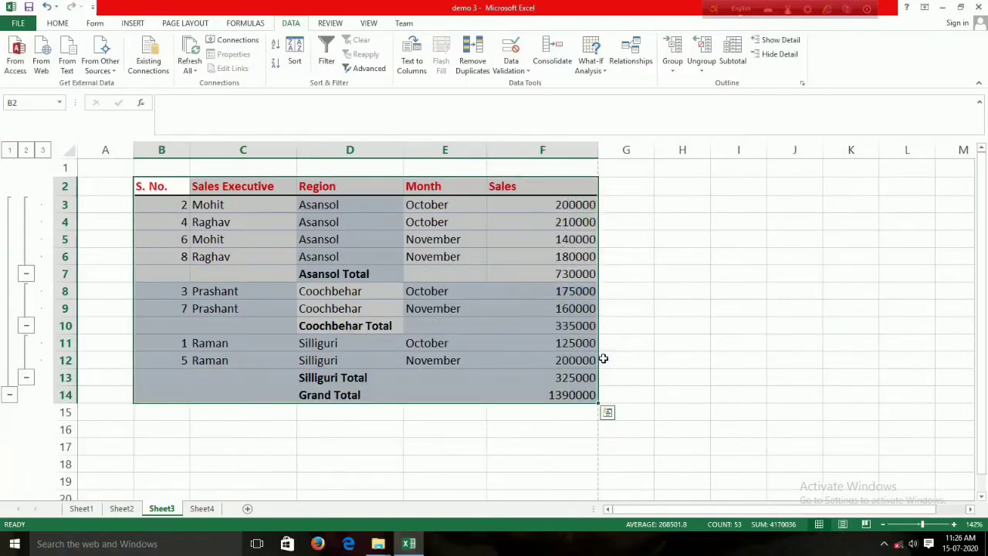
pyautogui.click(636, 330)
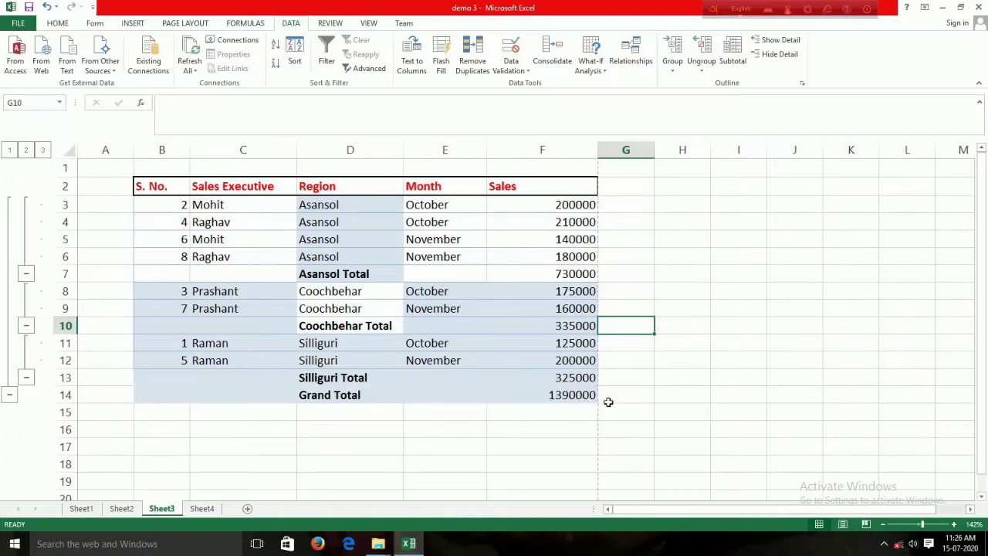
# - Undo the Region subtotals and deselect the table
pyautogui.click(46, 7)
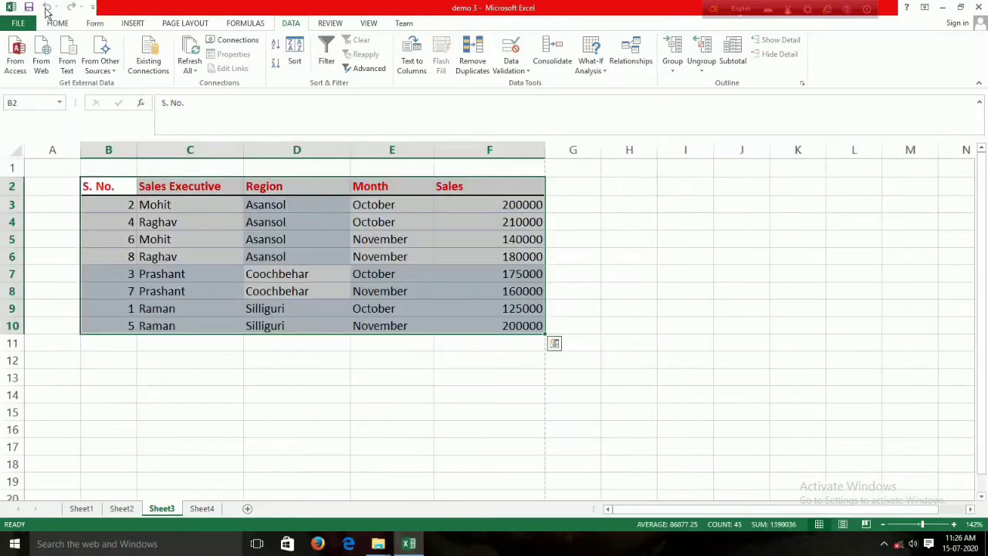
pyautogui.click(219, 357)
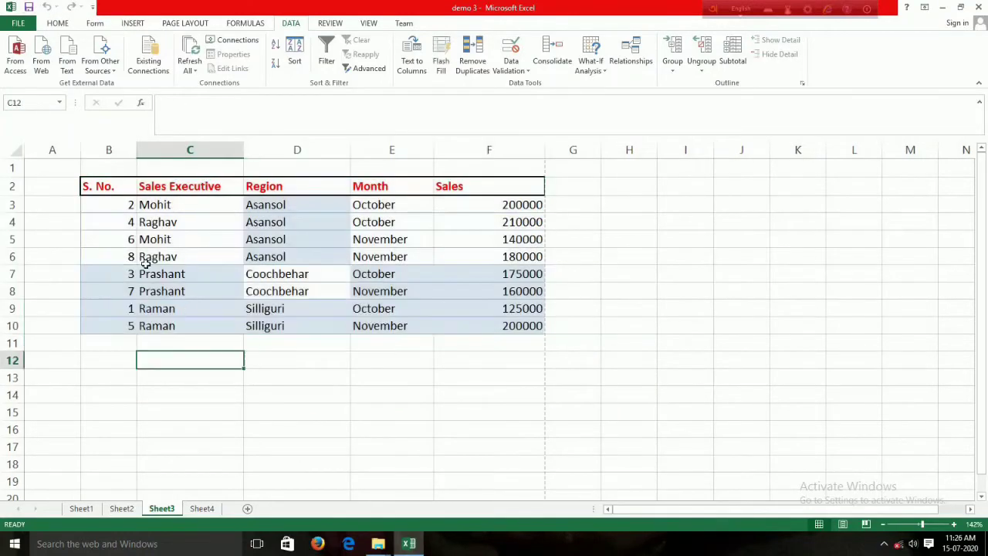
# - Sort the table by the Sales Executive column from A to Z, expanding the selection to the adjacent data
pyautogui.click(171, 206)
pyautogui.moveTo(170, 206); pyautogui.dragTo(173, 328)
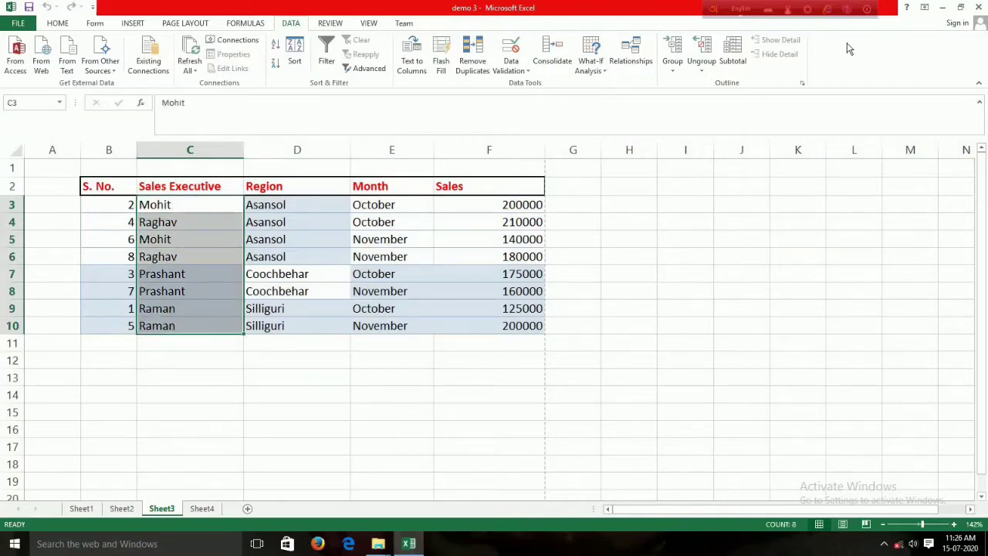
pyautogui.click(57, 24)
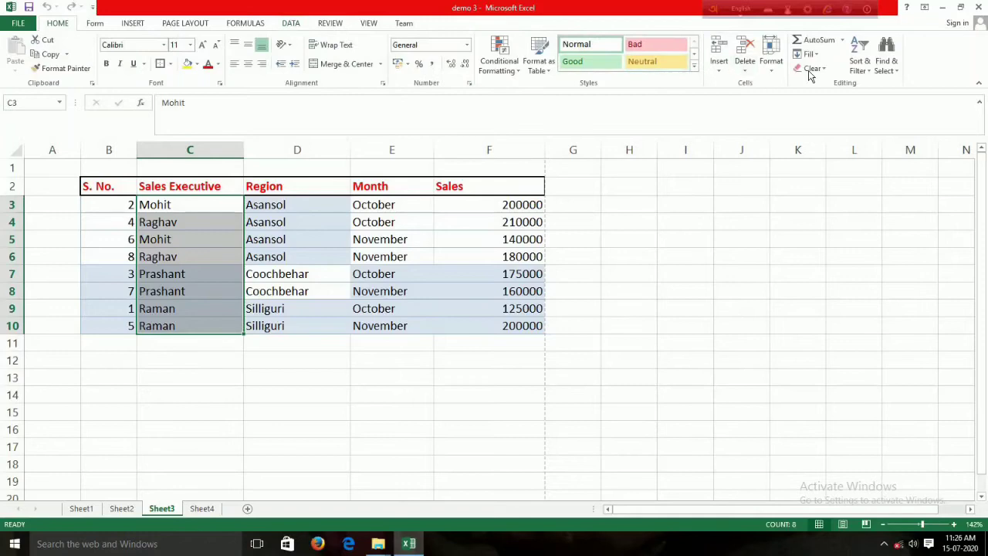
pyautogui.click(291, 23)
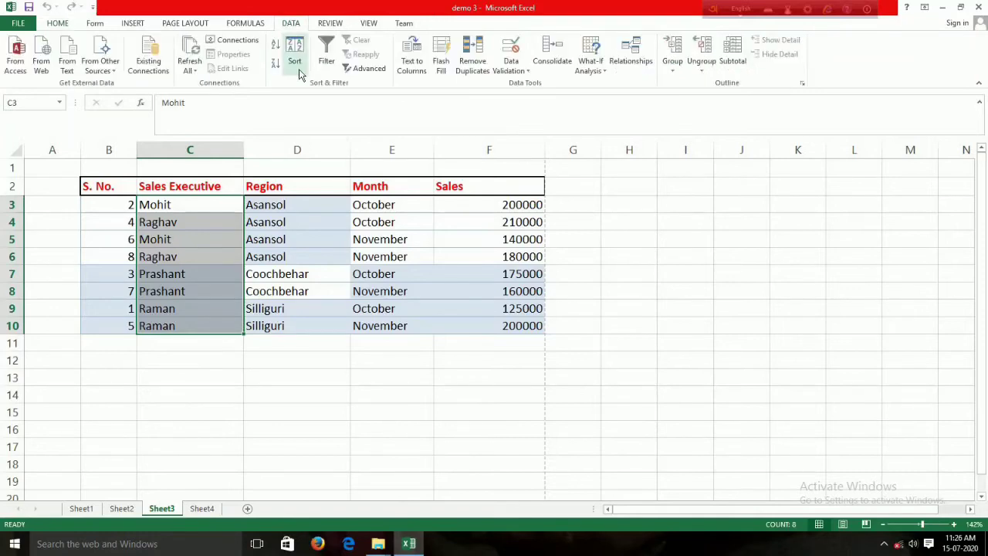
pyautogui.click(298, 67)
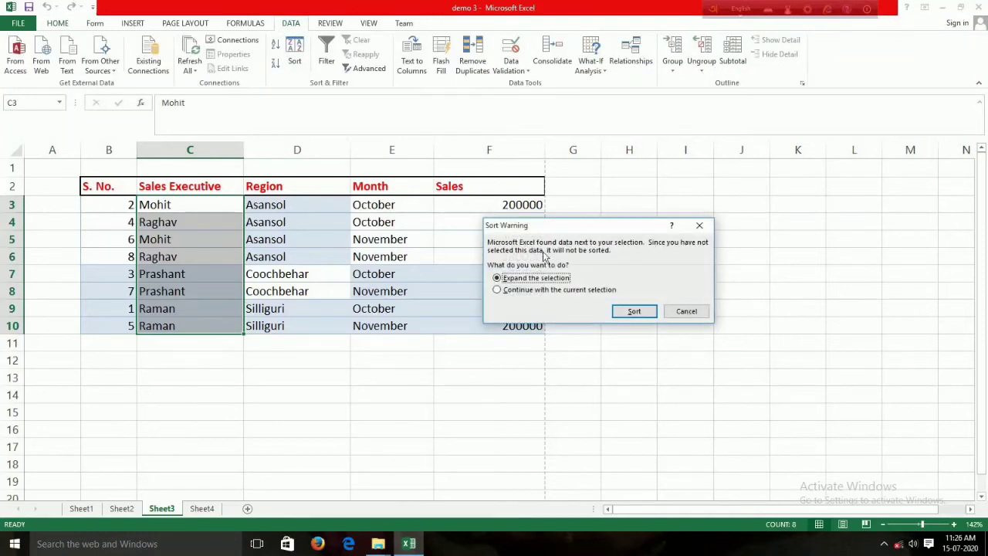
pyautogui.click(623, 308)
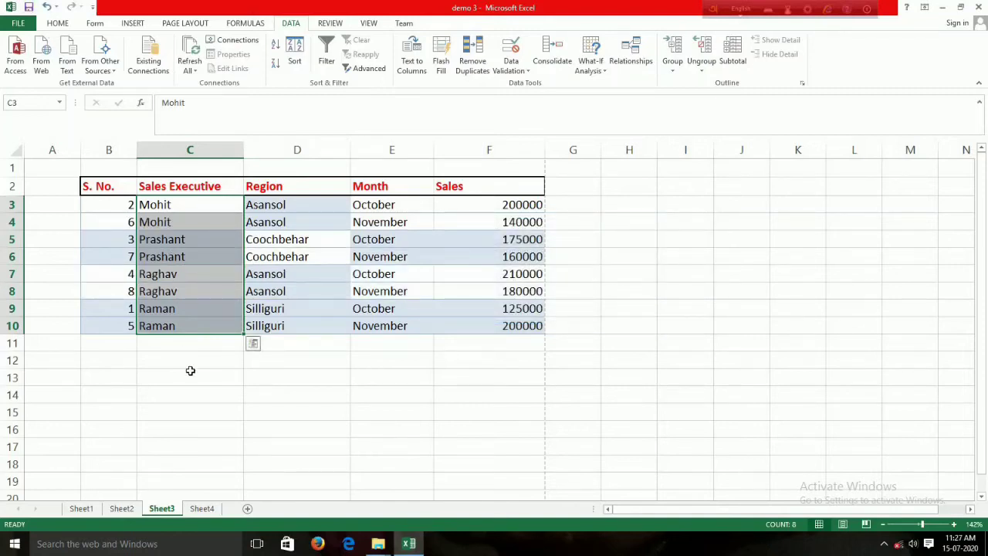
pyautogui.click(190, 377)
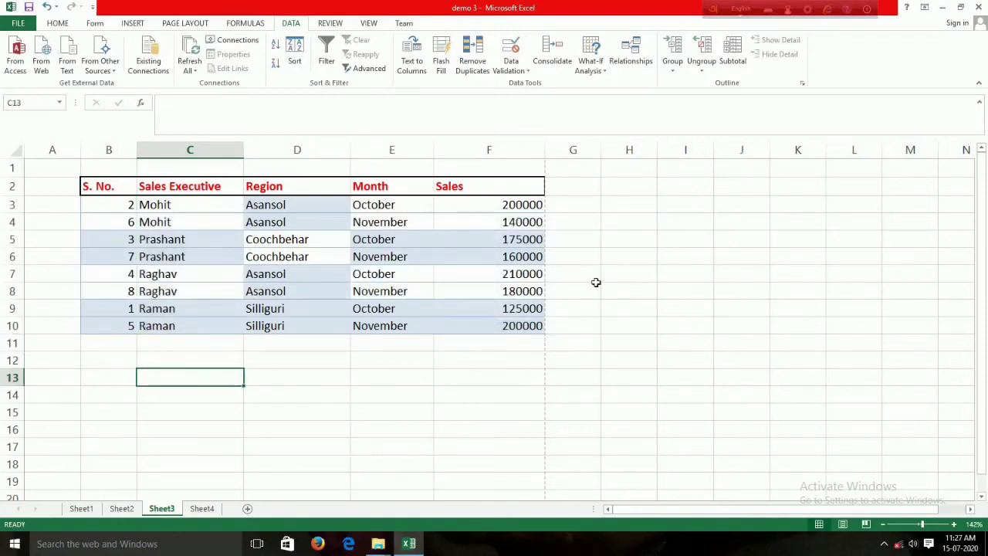
# - Add Sum subtotals of Sales at each change in Sales Executive for the whole table B2:F10
pyautogui.moveTo(99, 186); pyautogui.dragTo(489, 335)
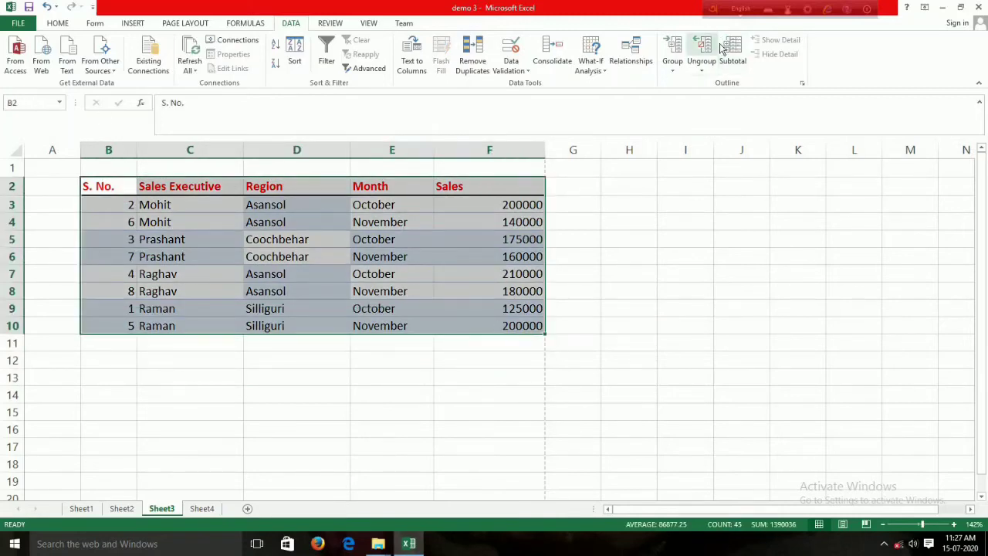
pyautogui.click(730, 51)
pyautogui.click(548, 209)
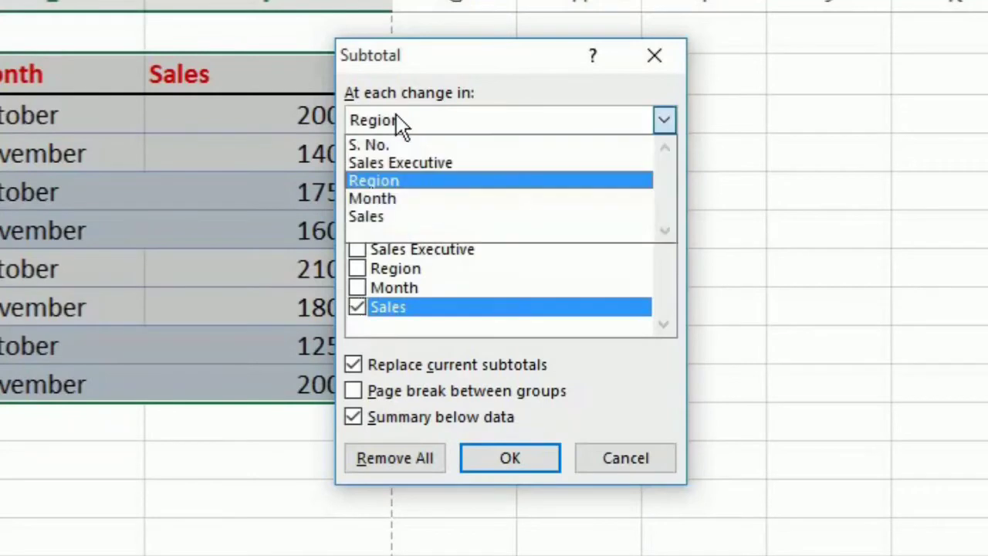
pyautogui.click(401, 164)
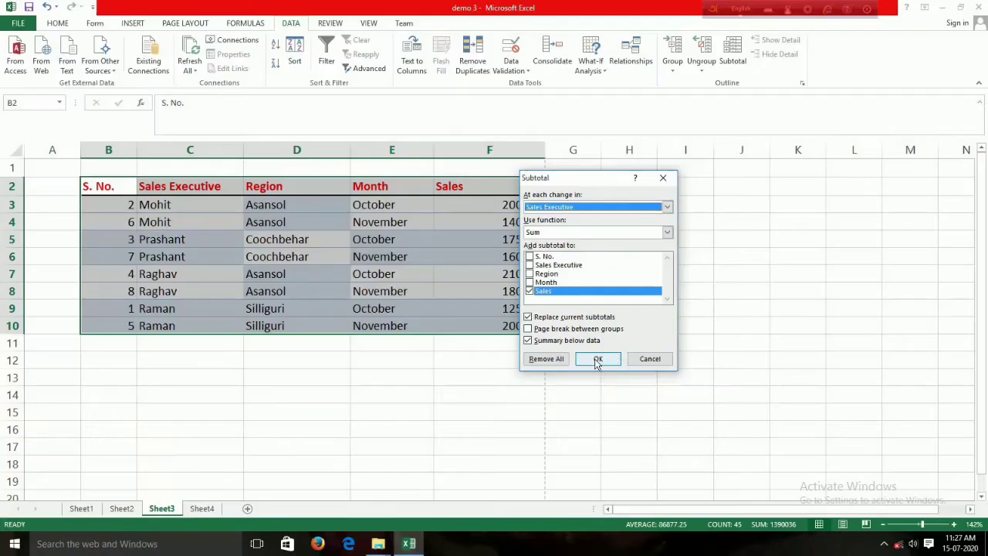
pyautogui.click(509, 458)
pyautogui.click(710, 528)
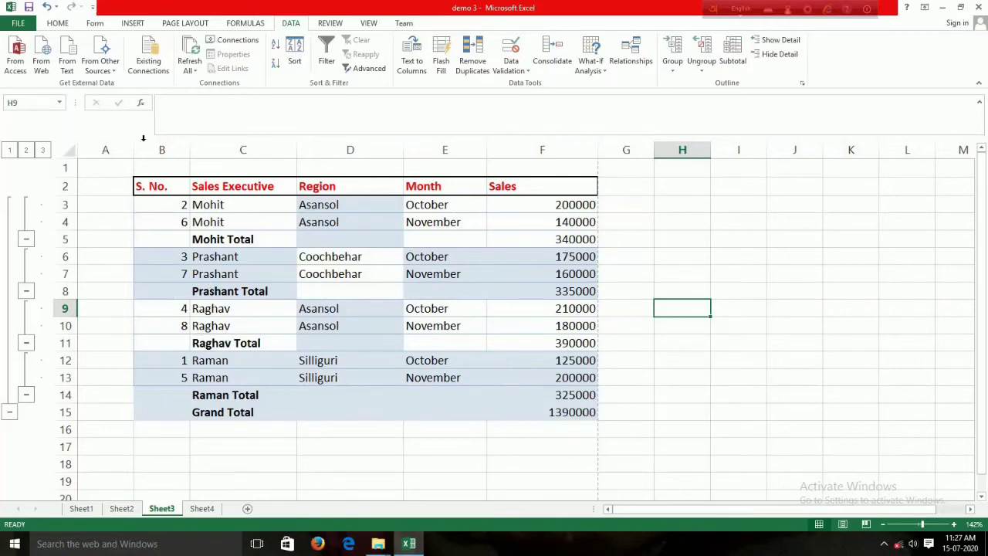
# - Undo the Sales Executive subtotals and deselect the table
pyautogui.click(48, 7)
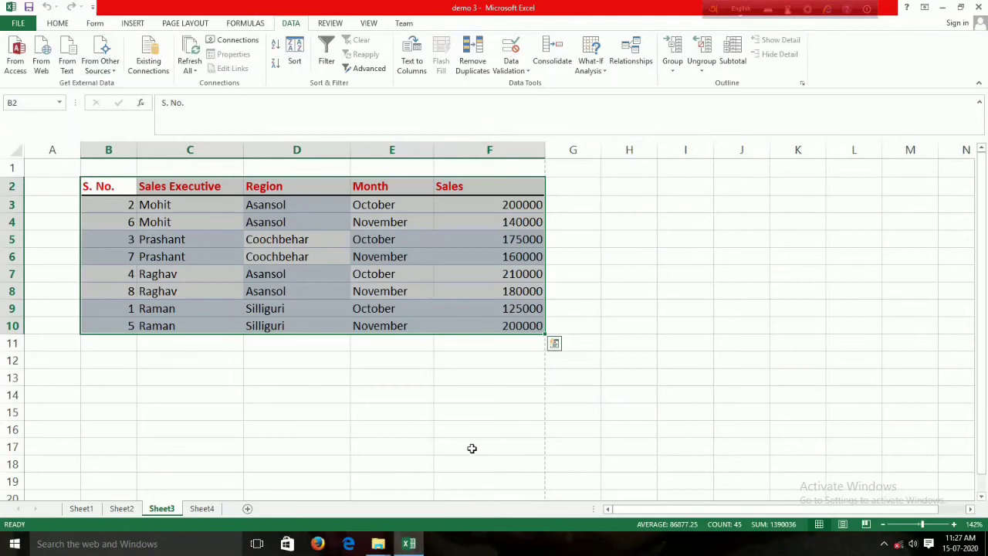
pyautogui.click(471, 448)
# - Sort the table by the Month column from A to Z, expanding the selection to the adjacent data
pyautogui.click(388, 206)
pyautogui.moveTo(388, 207); pyautogui.dragTo(390, 326)
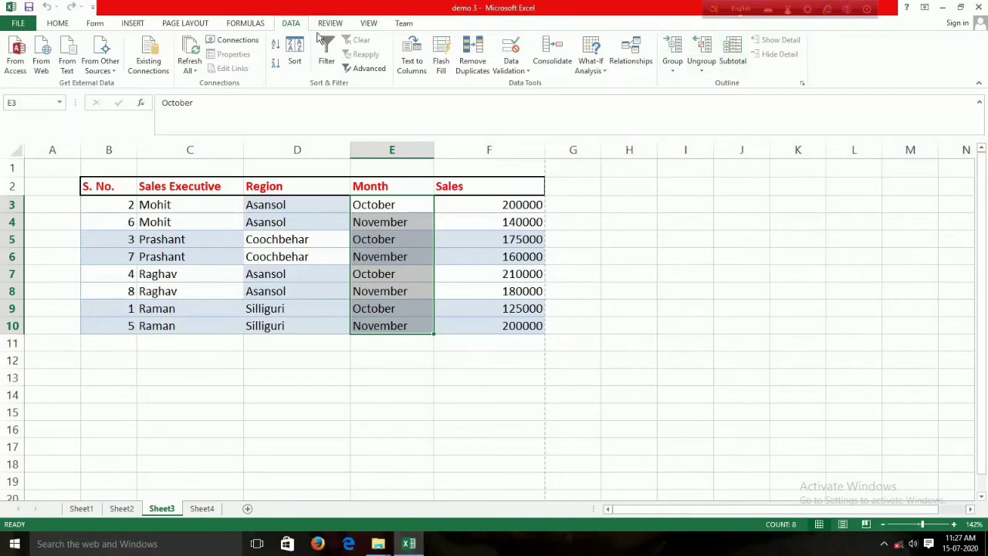
pyautogui.click(275, 44)
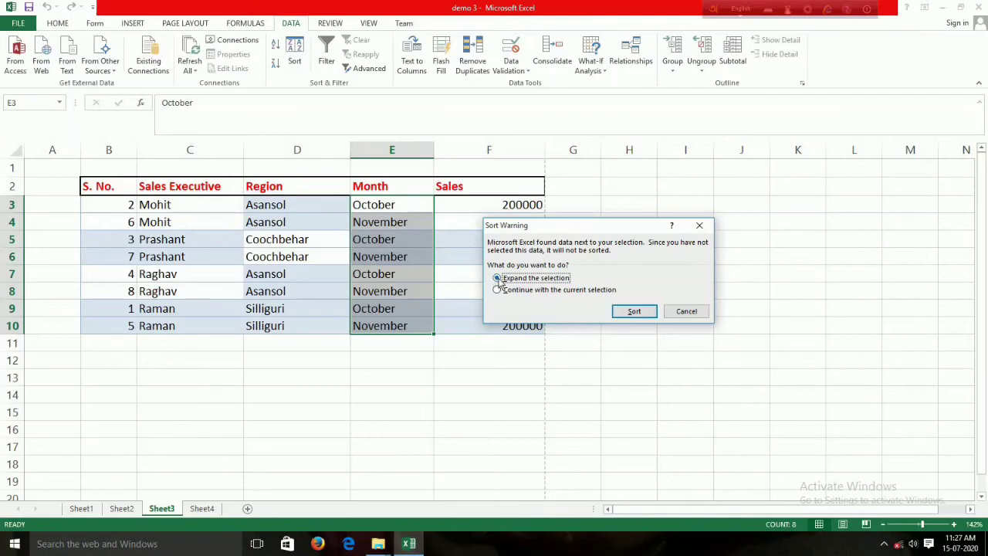
pyautogui.click(630, 311)
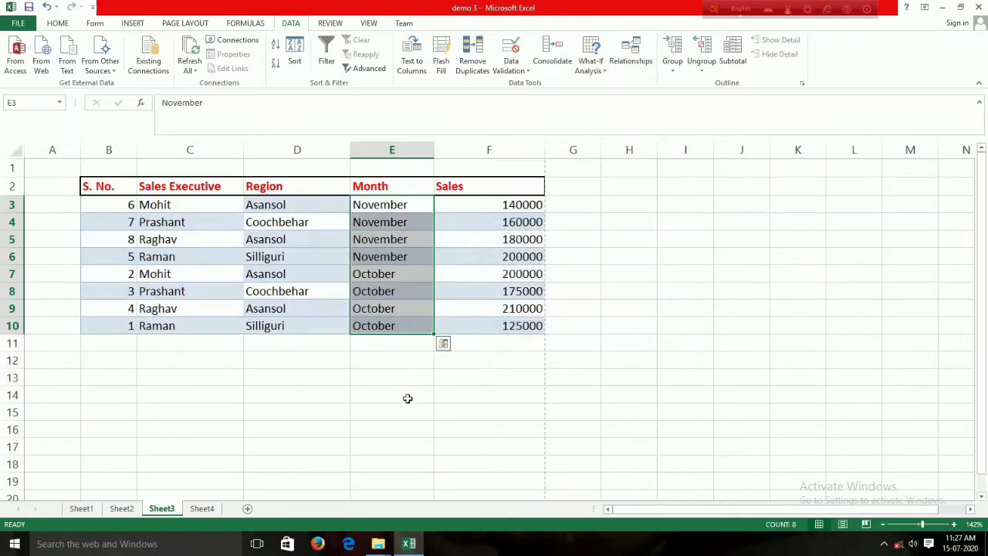
pyautogui.click(408, 396)
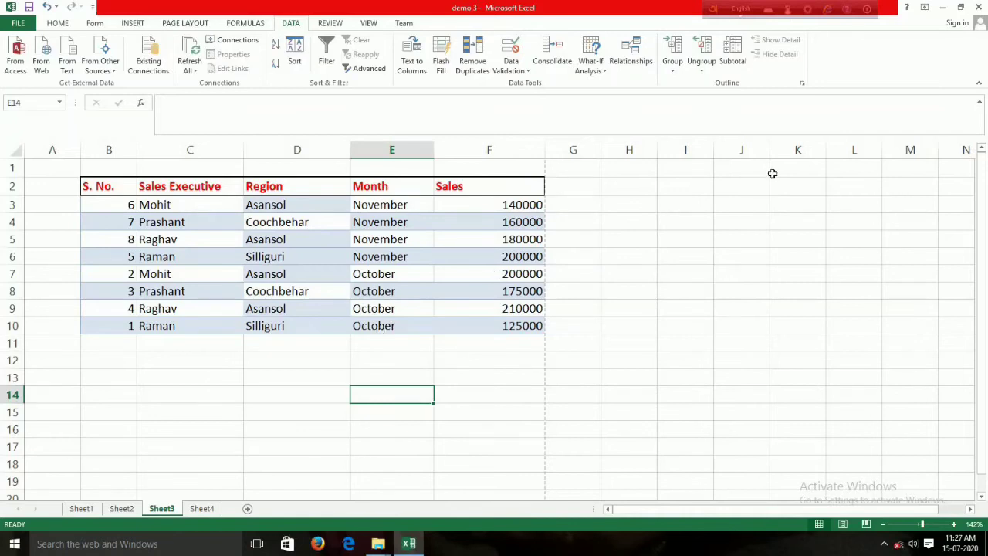
# - Add Sum subtotals of Sales at each change in Month for the whole table B2:F10
pyautogui.moveTo(95, 188); pyautogui.dragTo(507, 326)
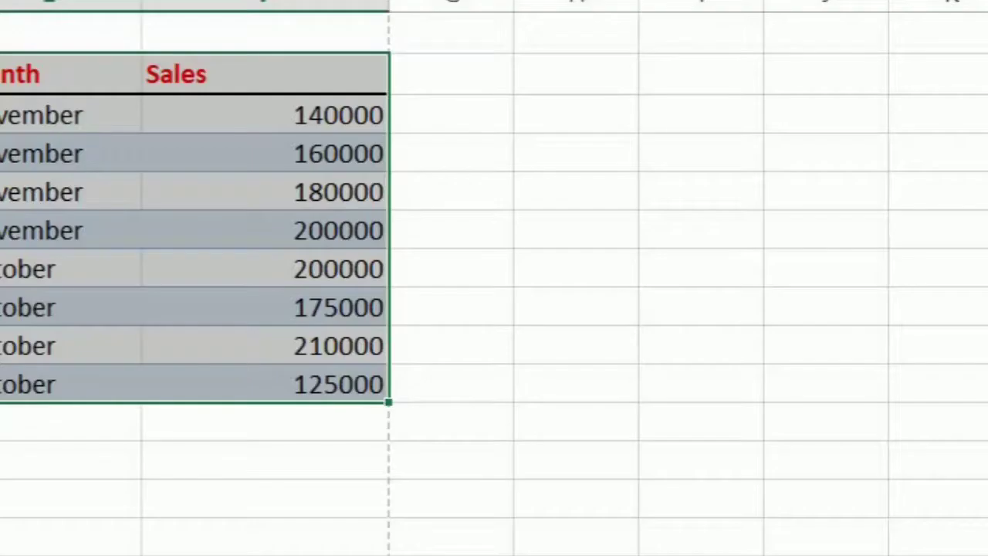
pyautogui.click(432, 121)
pyautogui.click(384, 197)
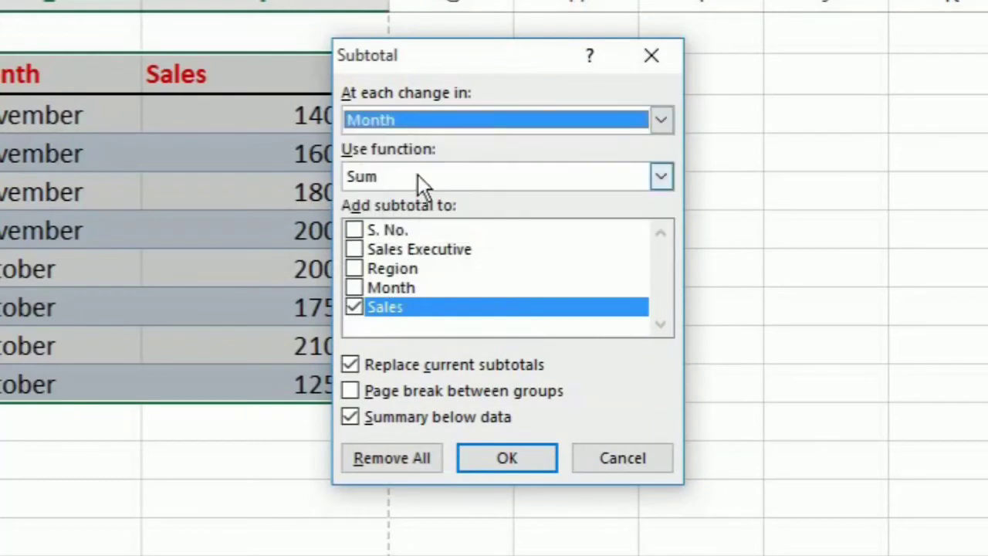
pyautogui.click(355, 307)
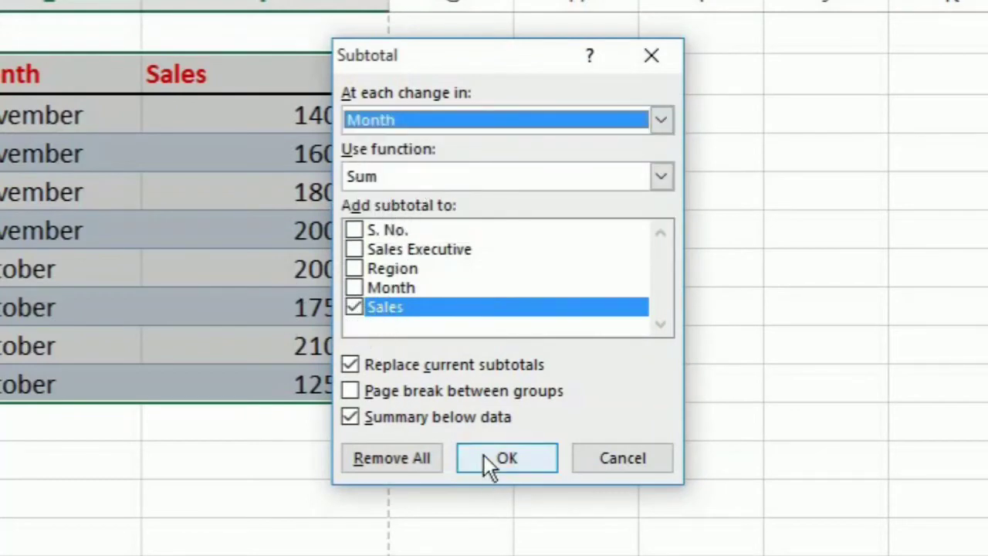
pyautogui.click(506, 457)
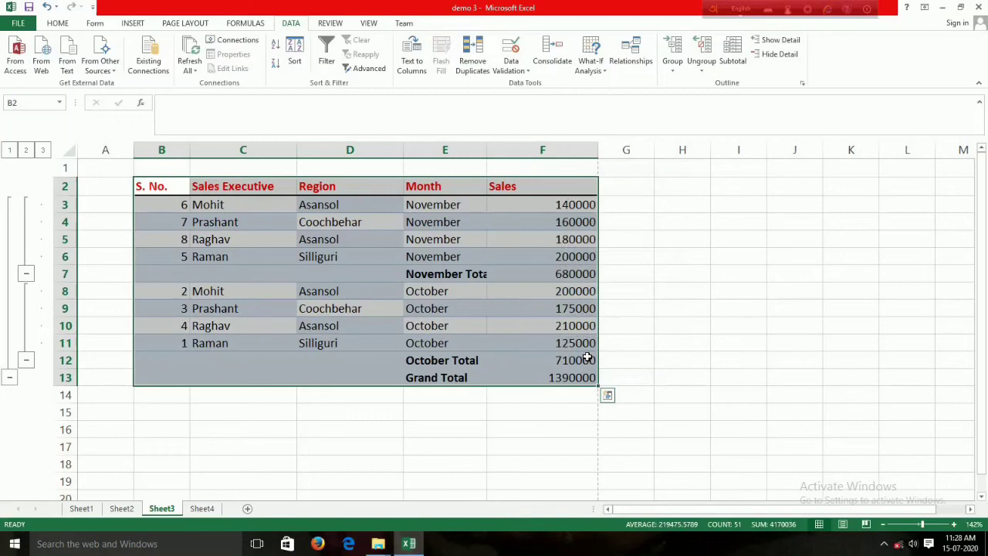
# - Undo the Month subtotals and sort the table by S. No. in ascending order, expanding the selection to the adjacent data
pyautogui.click(670, 341)
pyautogui.moveTo(486, 146); pyautogui.dragTo(499, 146)
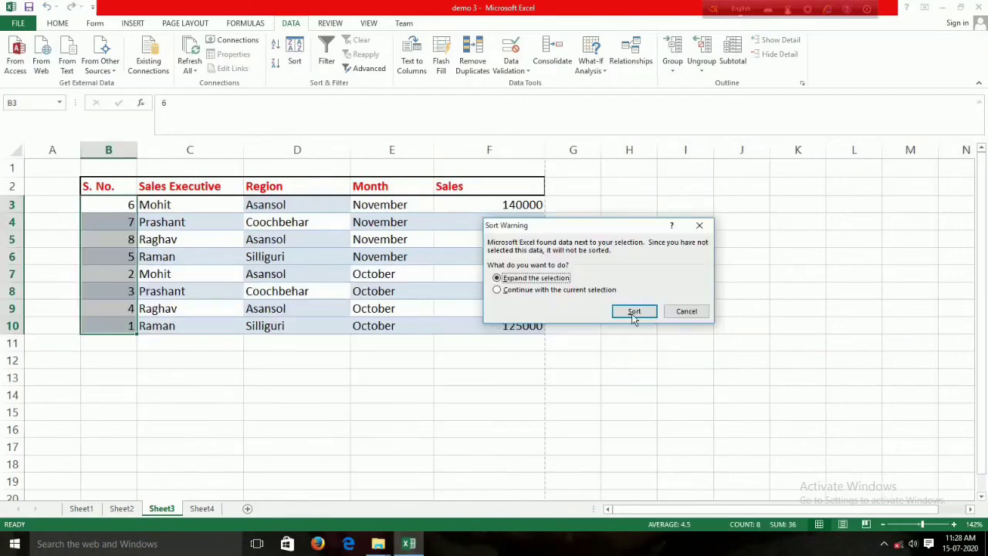
pyautogui.click(632, 311)
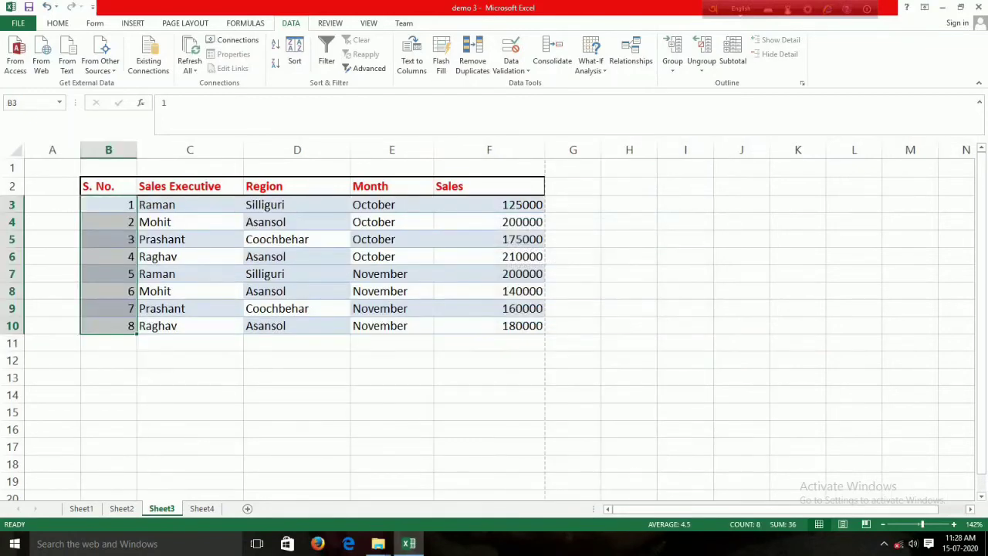
pyautogui.click(193, 375)
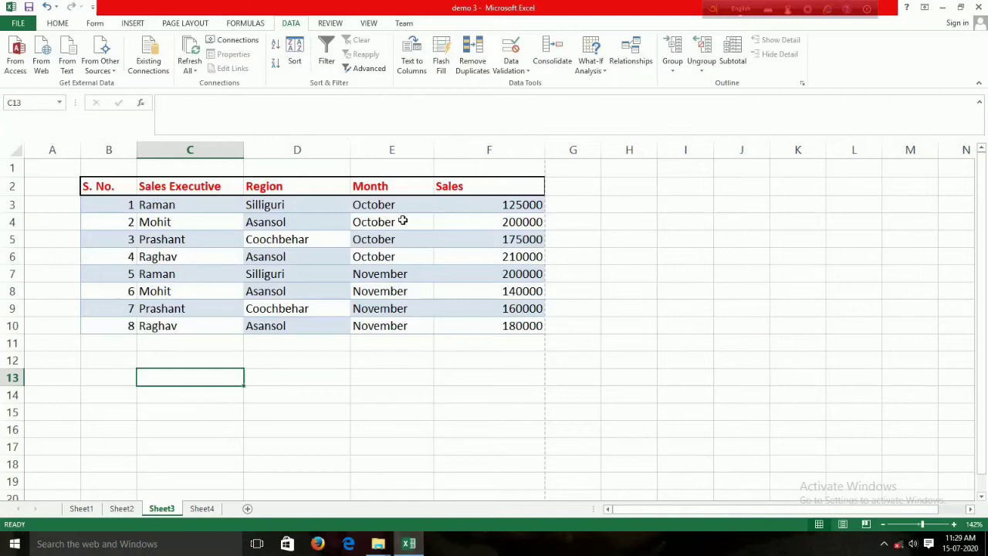
# - Narrow columns A, B, E and F so the sales table takes up less width
pyautogui.click(132, 23)
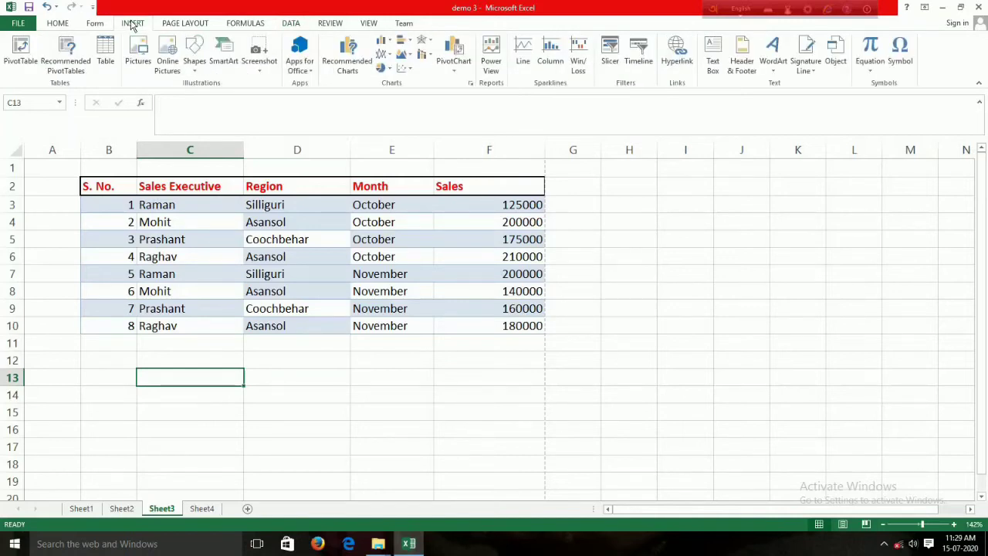
pyautogui.moveTo(136, 149); pyautogui.dragTo(71, 149)
pyautogui.moveTo(479, 149); pyautogui.dragTo(448, 150)
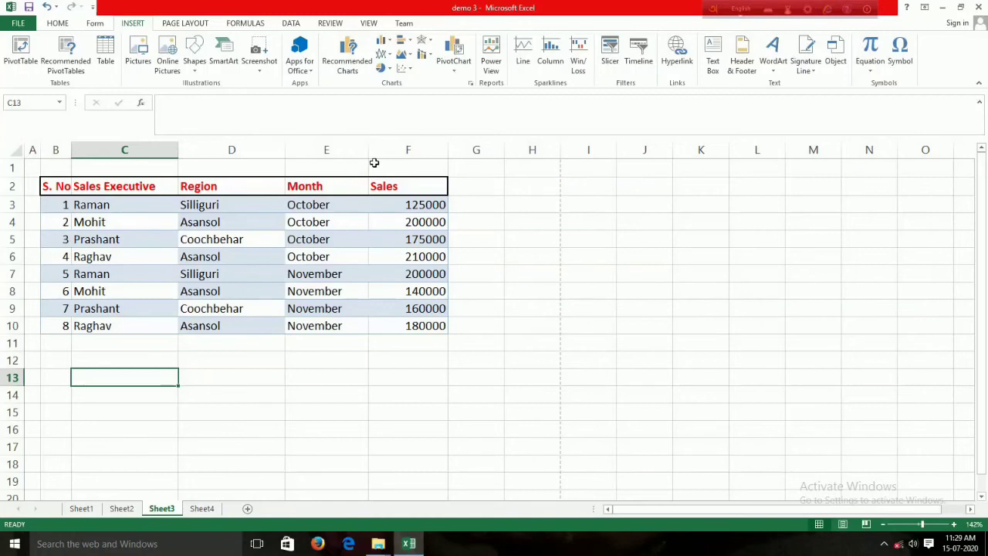
pyautogui.moveTo(368, 152); pyautogui.dragTo(356, 151)
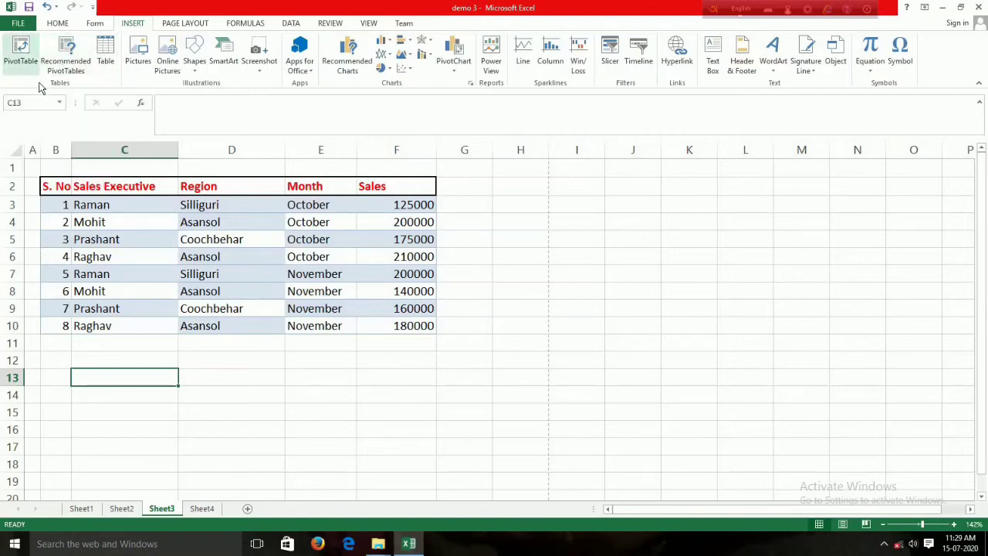
# - Create a PivotTable from the range Sheet3!$B$2:$F$10, placed in the existing worksheet at Sheet3!$B$12
pyautogui.click(20, 53)
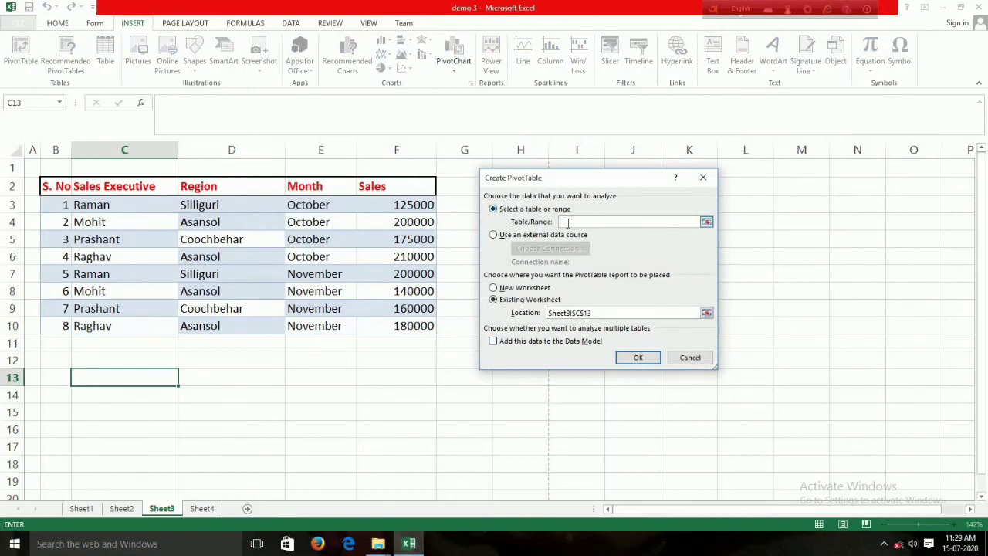
pyautogui.moveTo(48, 186); pyautogui.dragTo(391, 325)
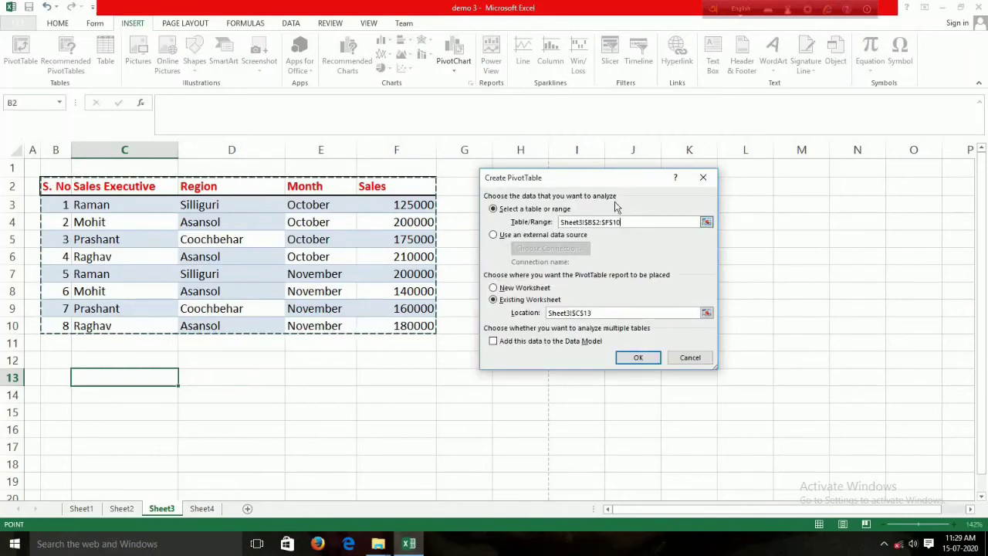
pyautogui.moveTo(620, 221); pyautogui.dragTo(402, 242)
pyautogui.click(494, 288)
pyautogui.click(494, 301)
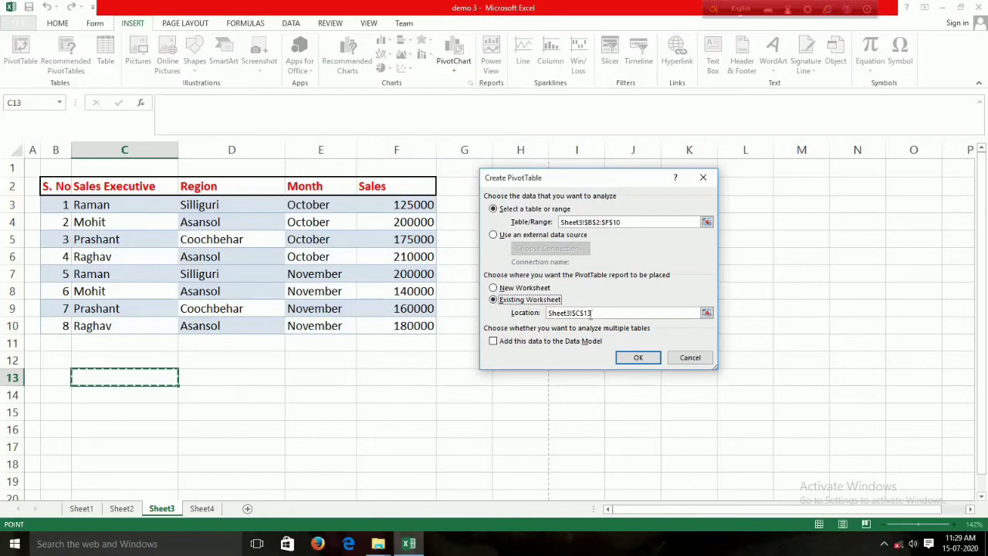
pyautogui.click(59, 361)
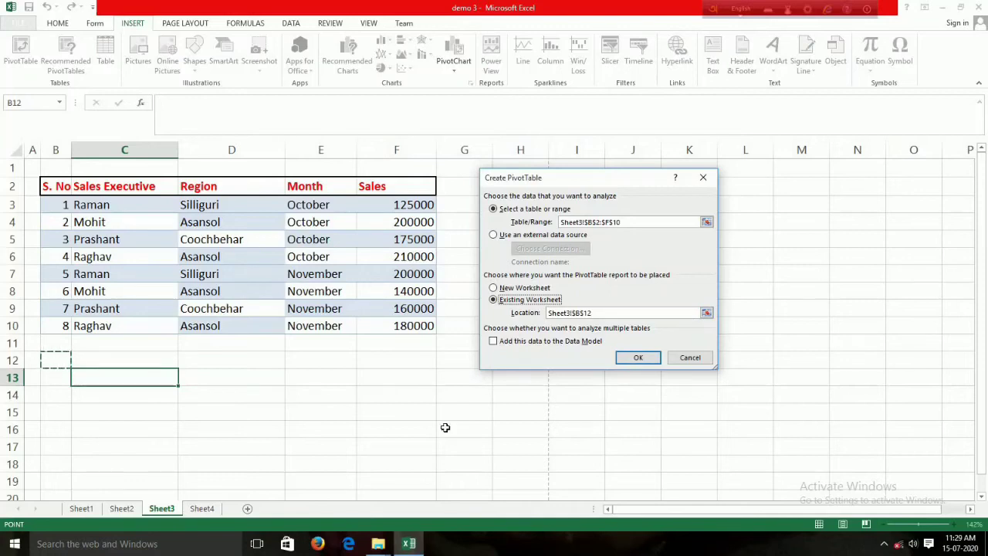
pyautogui.click(637, 359)
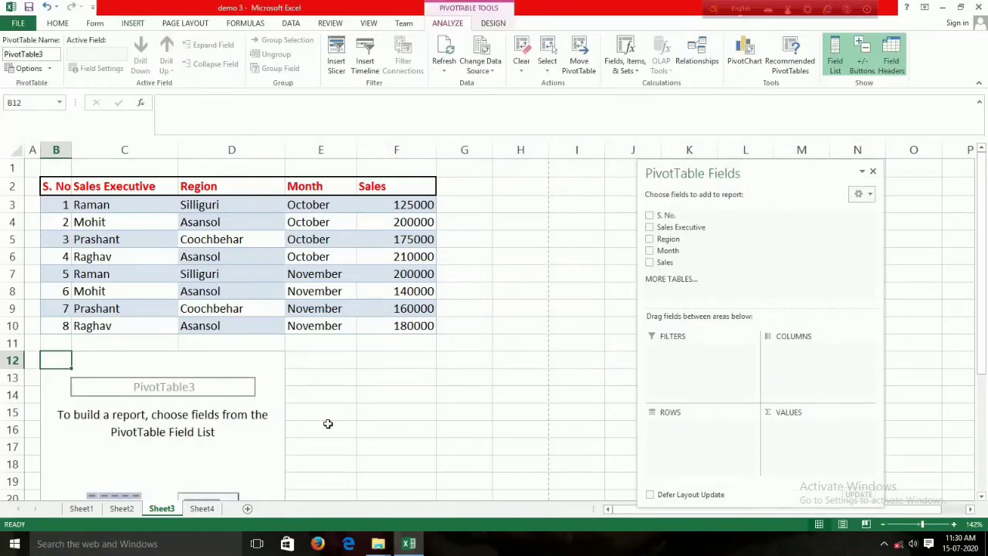
# - Move the floating PivotTable Fields pane next to the sales table and set the sheet zoom to 120%
pyautogui.scroll(-7, 344, 412)
pyautogui.scroll(6, 344, 412)
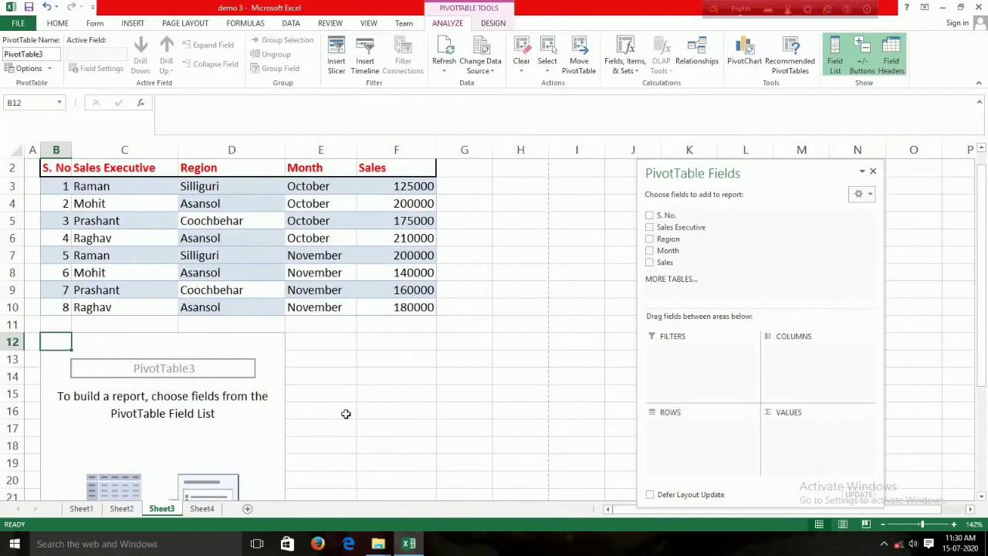
pyautogui.scroll(-3, 345, 413)
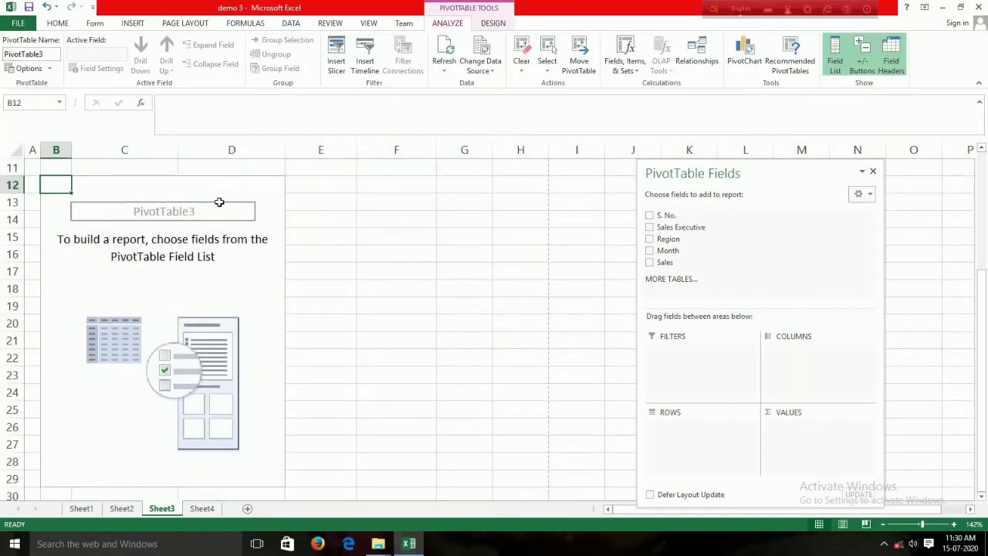
pyautogui.scroll(4, 312, 333)
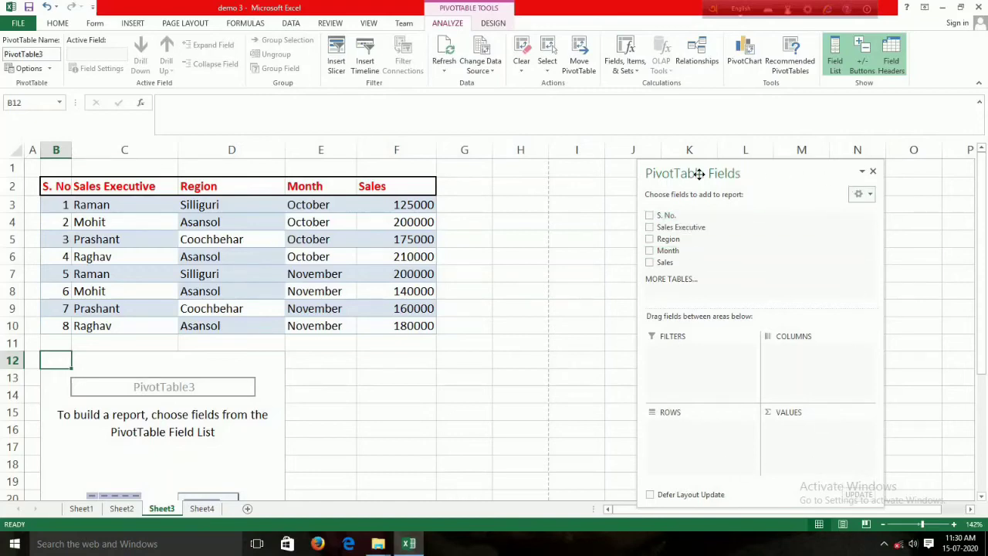
pyautogui.moveTo(652, 177); pyautogui.dragTo(465, 179)
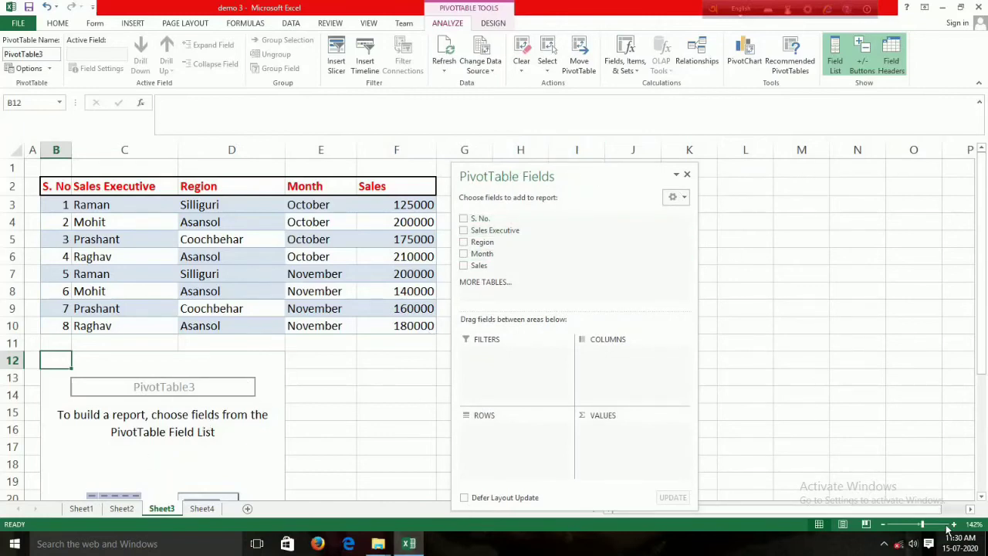
pyautogui.moveTo(921, 525); pyautogui.dragTo(920, 529)
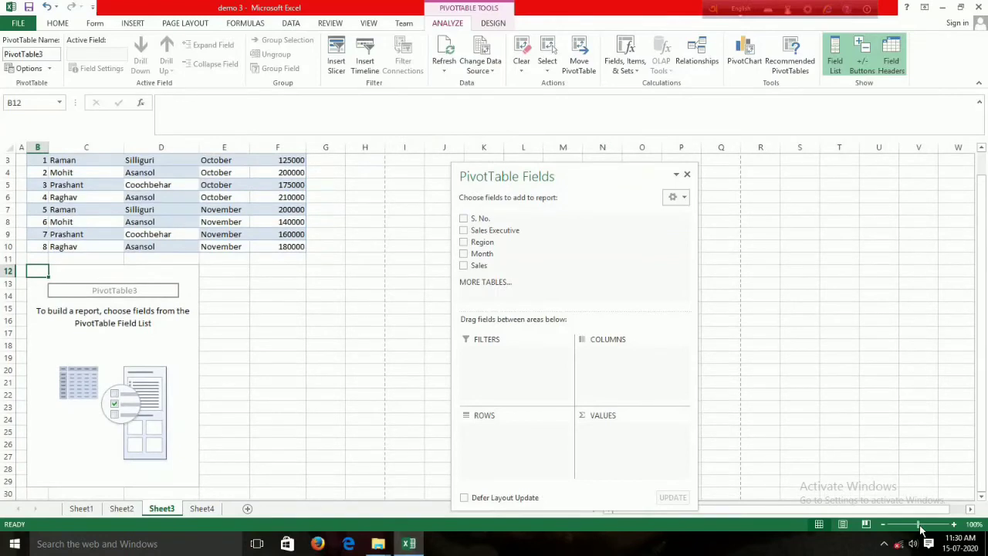
pyautogui.scroll(1, 144, 291)
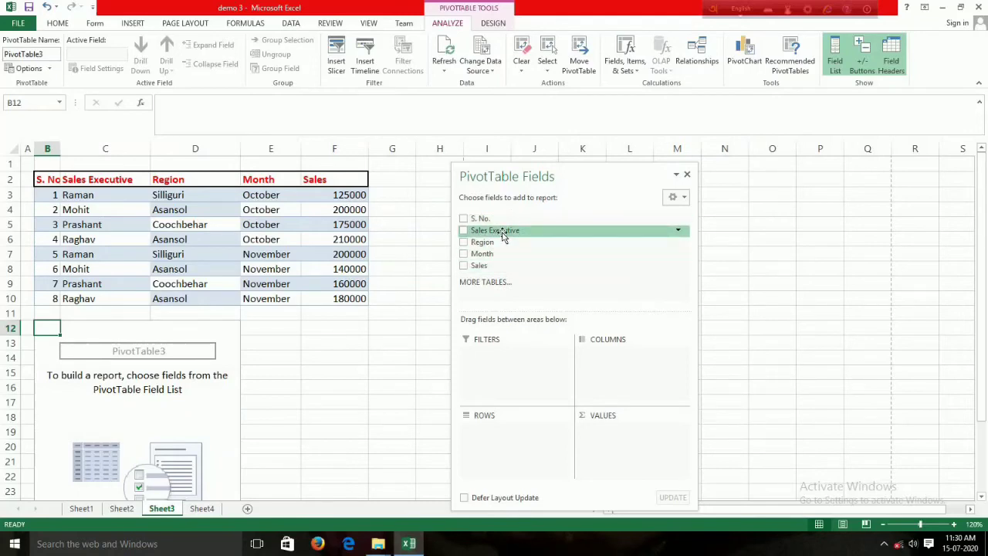
# - Lay out the PivotTable with Sales Executive as rows, Sum of Sales as values and Month as columns
pyautogui.moveTo(527, 233); pyautogui.dragTo(502, 428)
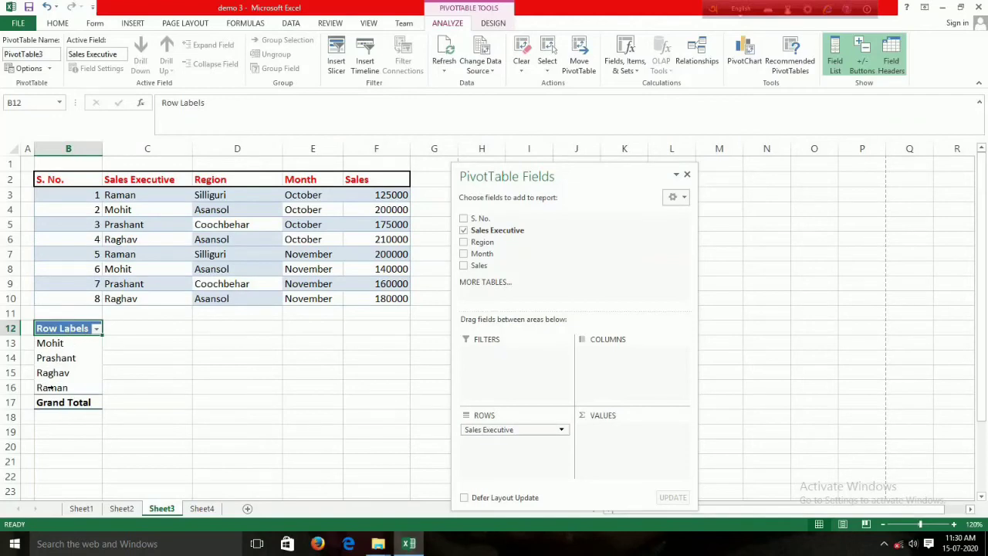
pyautogui.moveTo(476, 265); pyautogui.dragTo(595, 440)
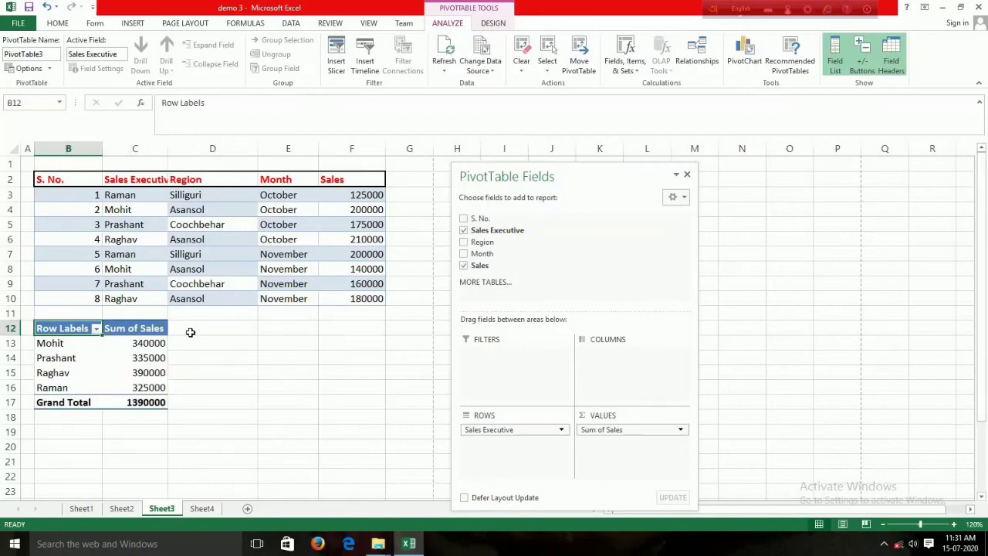
pyautogui.moveTo(162, 344)
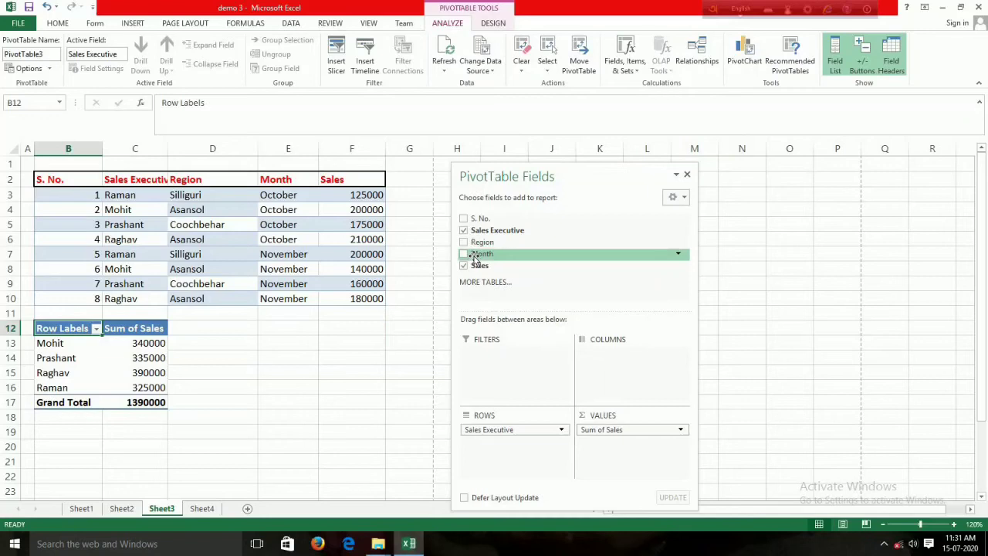
pyautogui.moveTo(478, 259); pyautogui.dragTo(596, 363)
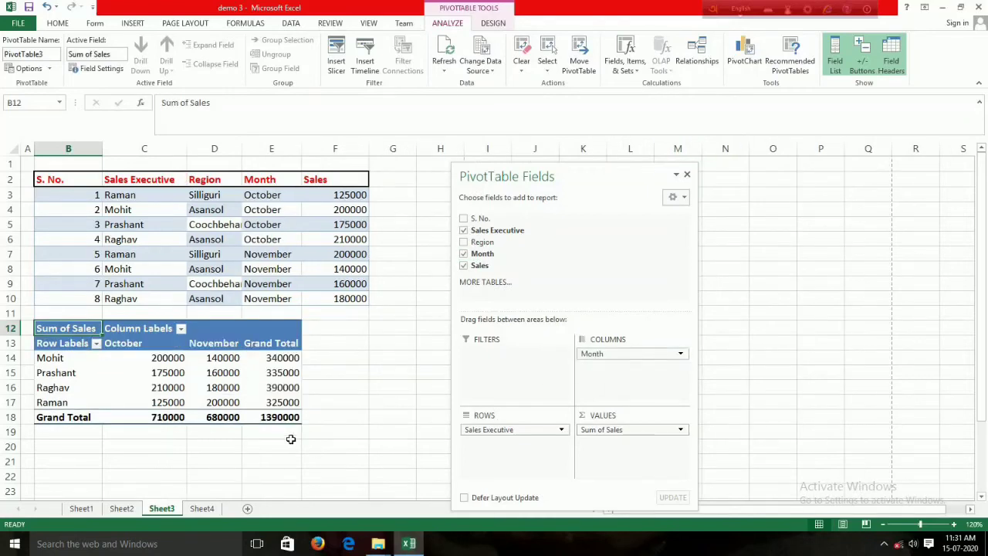
pyautogui.moveTo(173, 357)
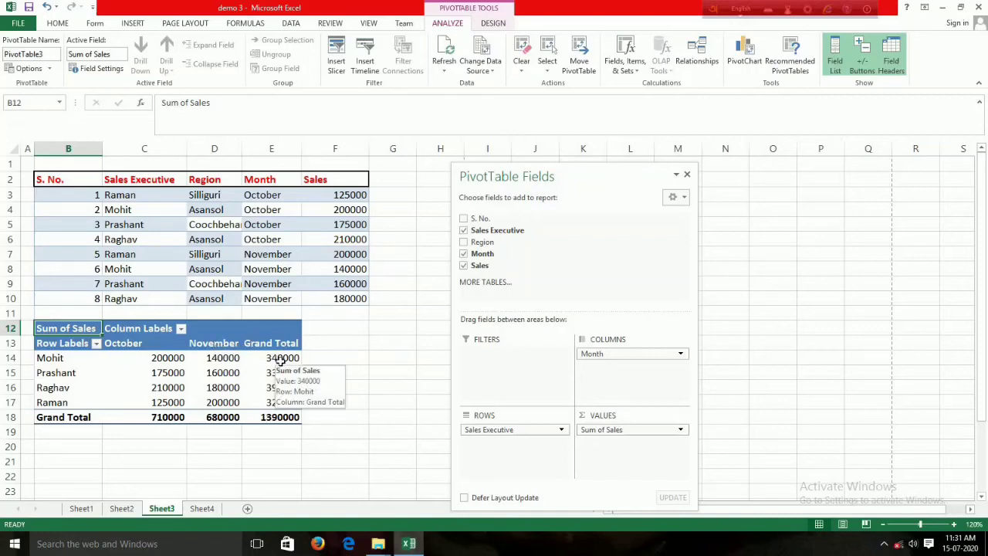
# - Remove the Month field from the PivotTable and add it back as columns
pyautogui.moveTo(591, 352); pyautogui.dragTo(591, 353)
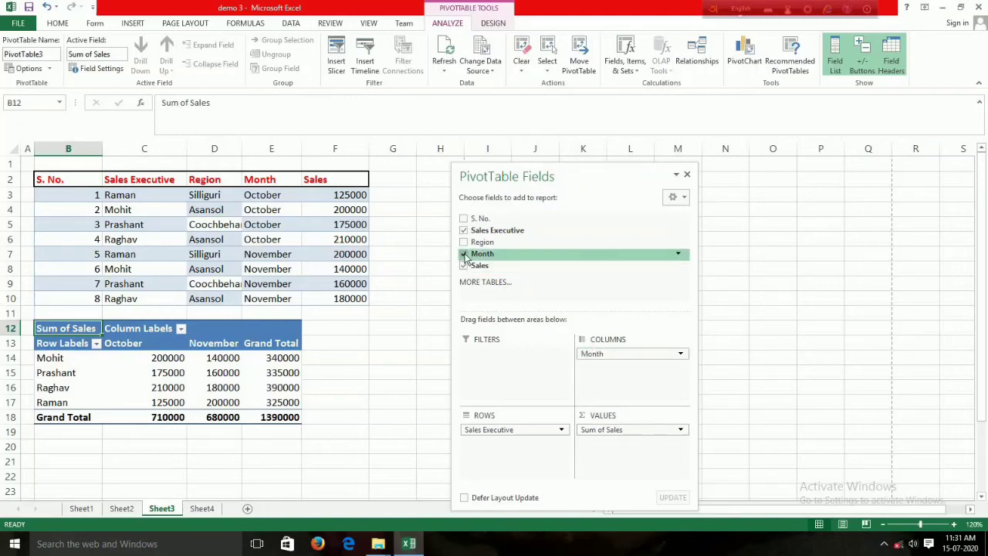
pyautogui.click(464, 254)
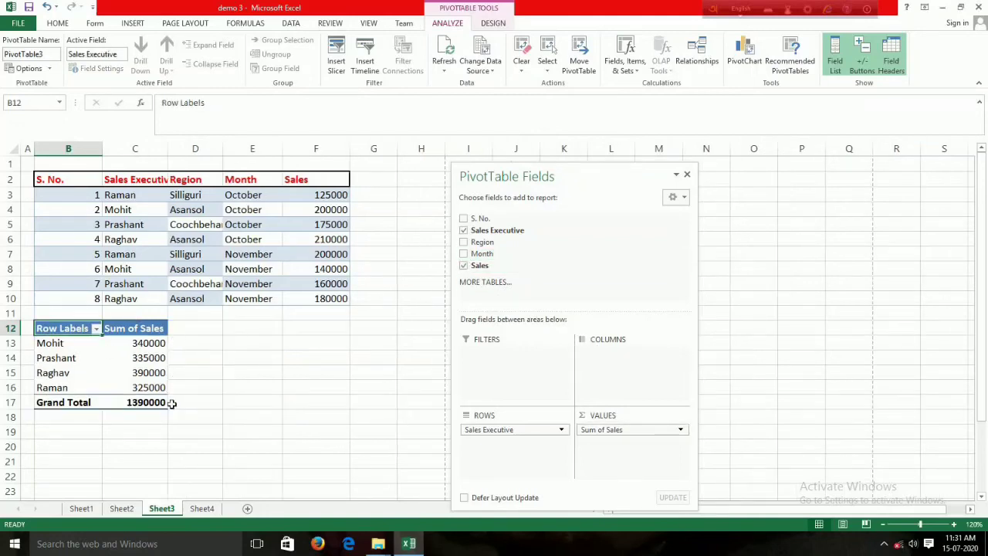
pyautogui.moveTo(480, 254); pyautogui.dragTo(599, 353)
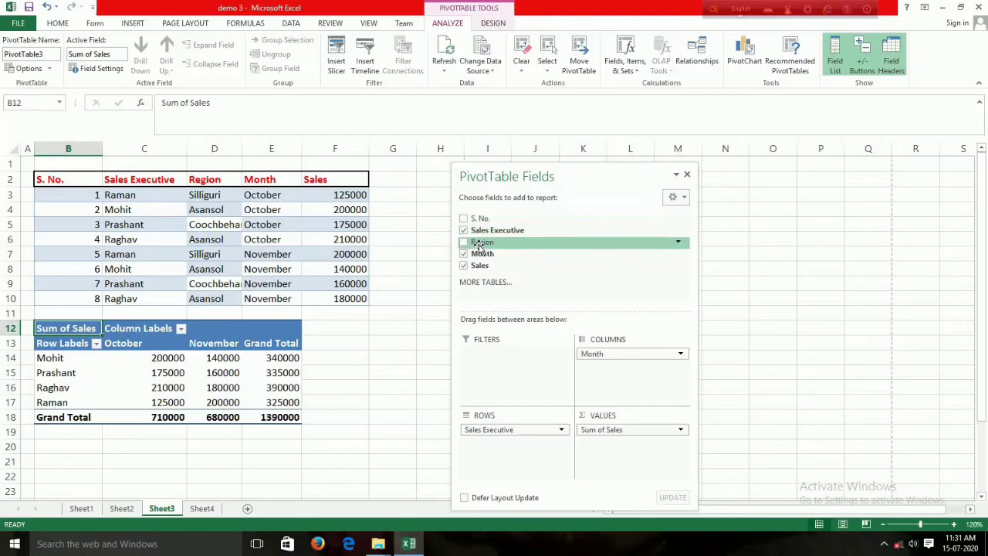
# - Add the Region field to the PivotTable rows beneath Sales Executive
pyautogui.moveTo(483, 245); pyautogui.dragTo(495, 349)
pyautogui.click(521, 305)
pyautogui.moveTo(482, 242); pyautogui.dragTo(493, 391)
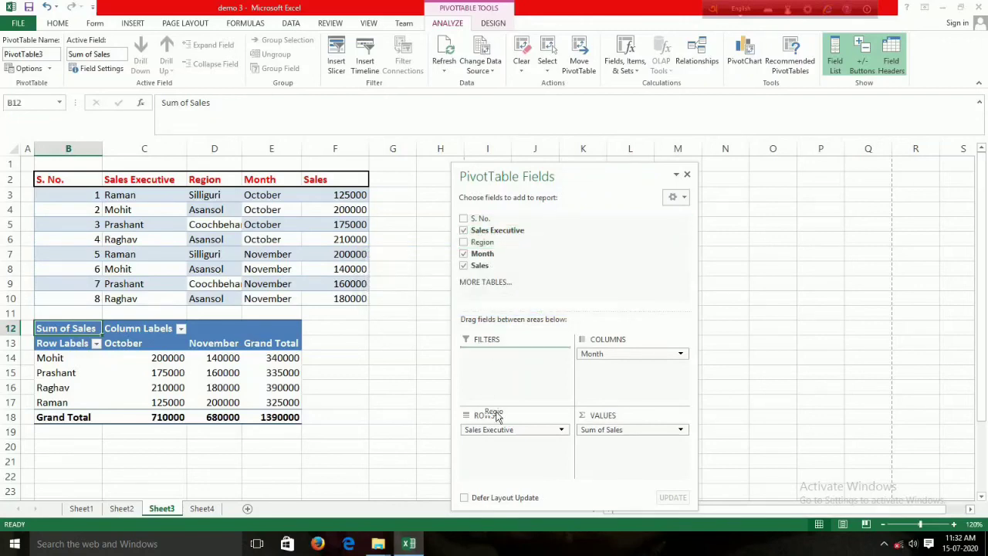
pyautogui.moveTo(496, 451); pyautogui.dragTo(495, 448)
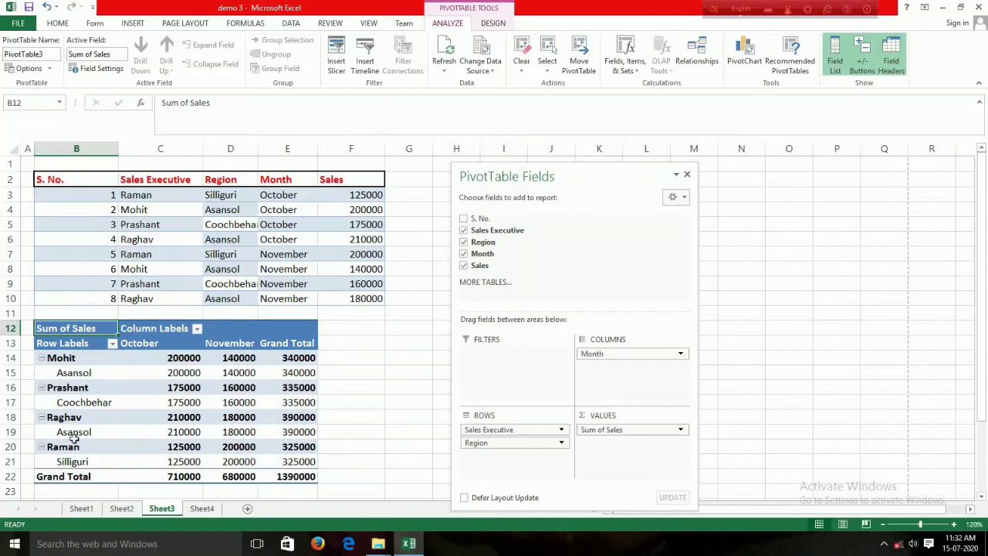
# - Collapse and re-expand the region details of the last two sales executives in the PivotTable
pyautogui.click(39, 416)
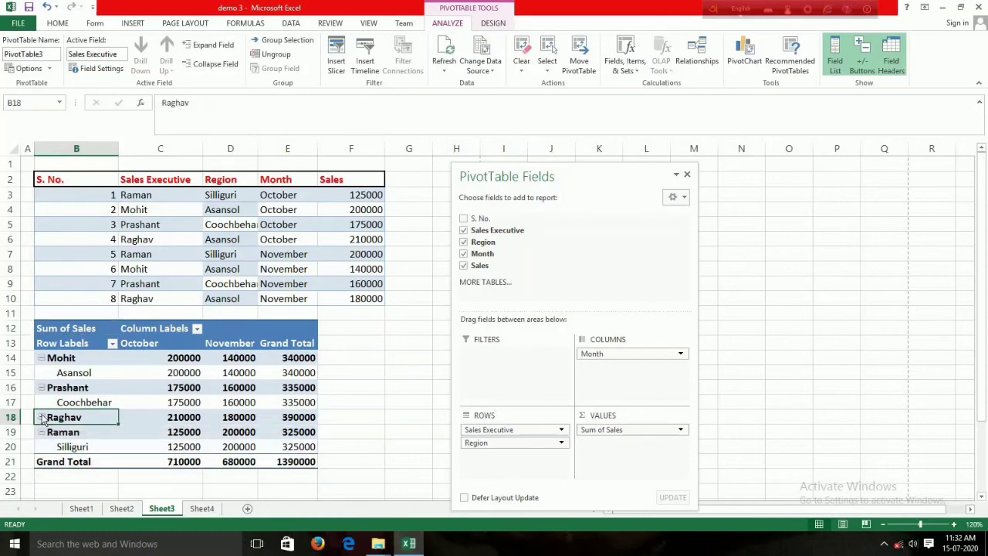
pyautogui.click(41, 437)
pyautogui.click(42, 434)
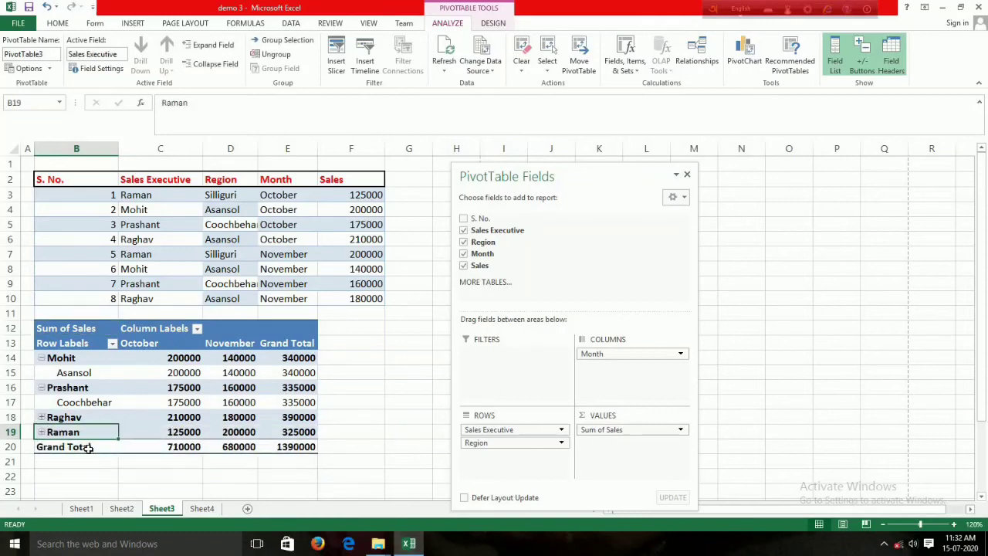
pyautogui.click(42, 434)
pyautogui.click(41, 418)
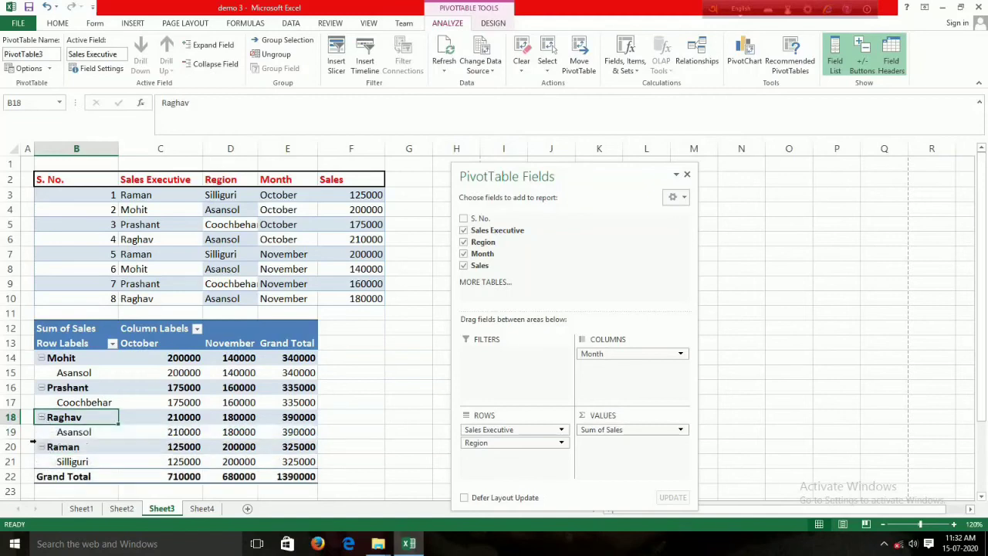
pyautogui.click(42, 447)
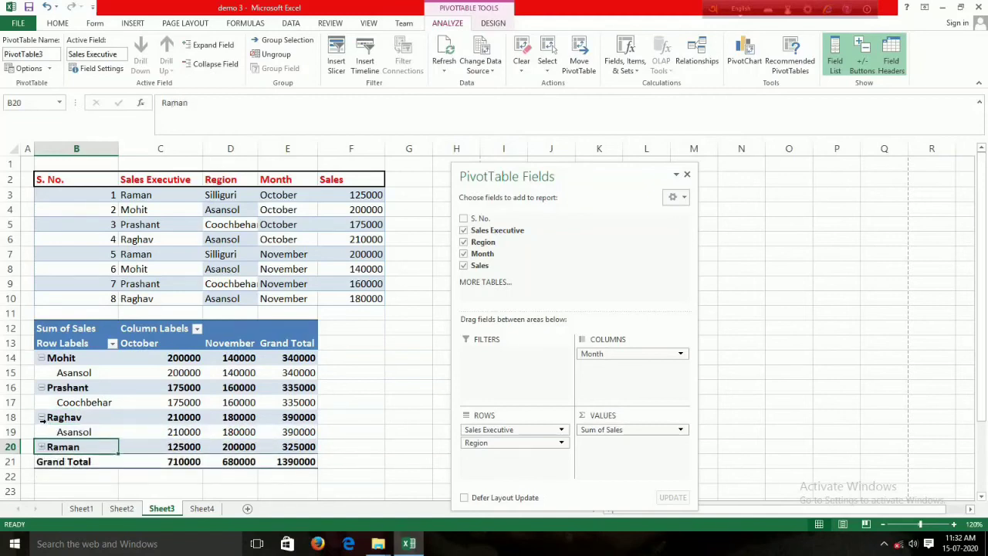
pyautogui.click(42, 447)
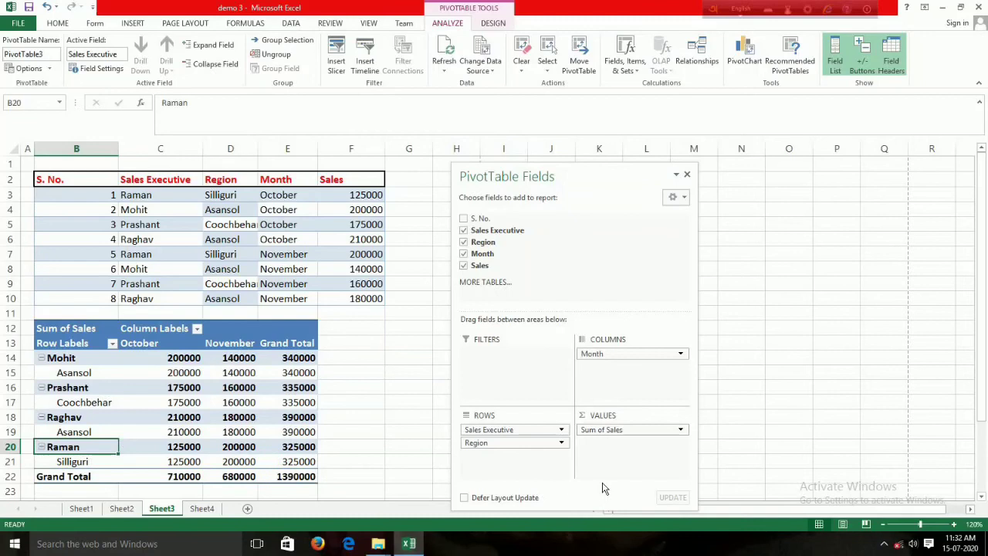
# - Clear Region, Sales, Month and Sales Executive from the PivotTable layout and place Region alone as the row field
pyautogui.moveTo(515, 444); pyautogui.dragTo(468, 242)
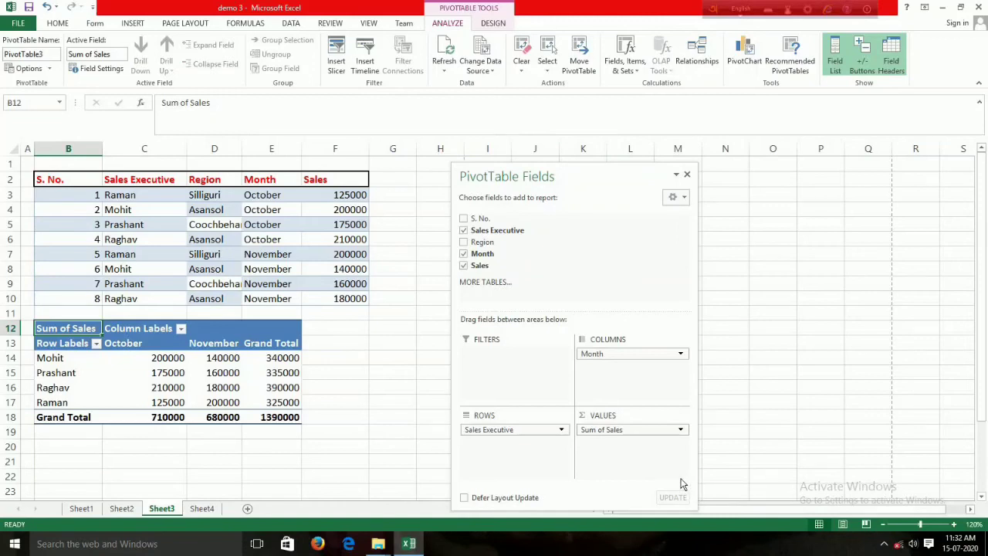
pyautogui.click(463, 266)
pyautogui.click(463, 254)
pyautogui.click(463, 230)
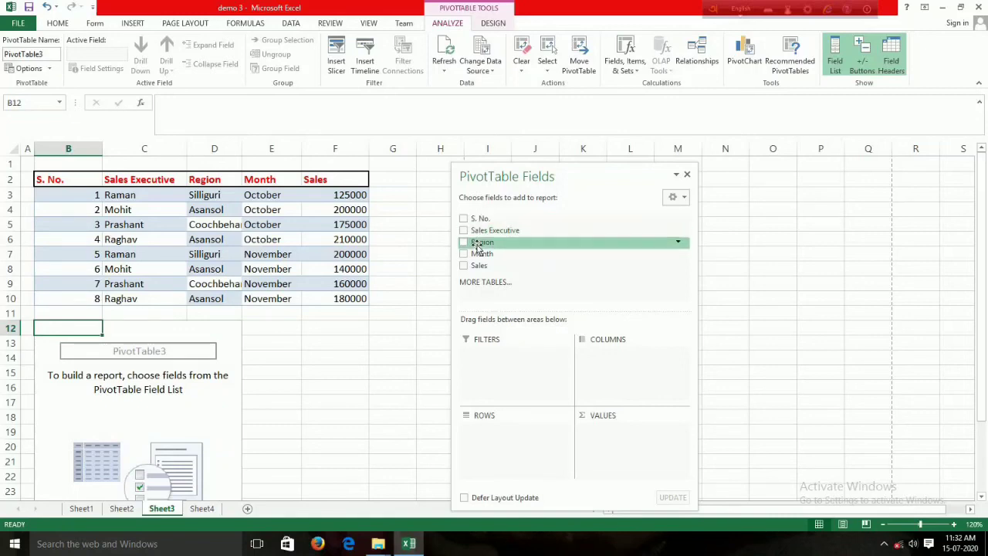
pyautogui.moveTo(479, 245); pyautogui.dragTo(489, 431)
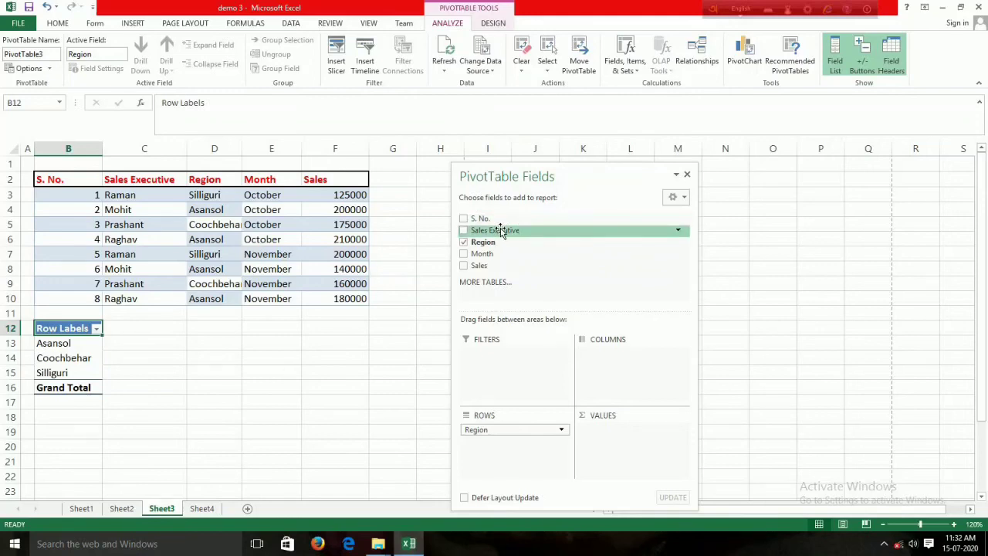
# - Add Sales Executive as the PivotTable's column field and Sales as its summed value field
pyautogui.moveTo(500, 232); pyautogui.dragTo(598, 357)
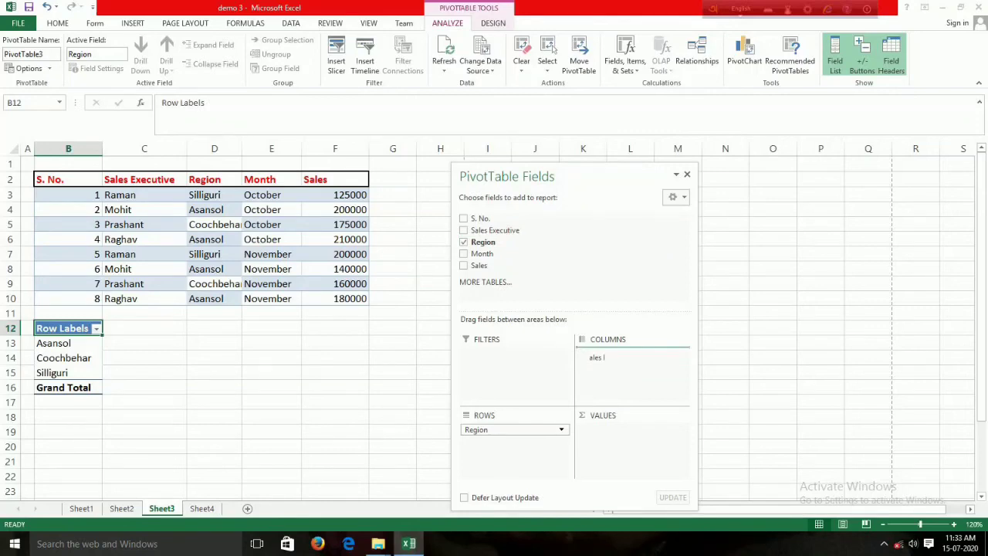
pyautogui.moveTo(598, 356); pyautogui.dragTo(608, 357)
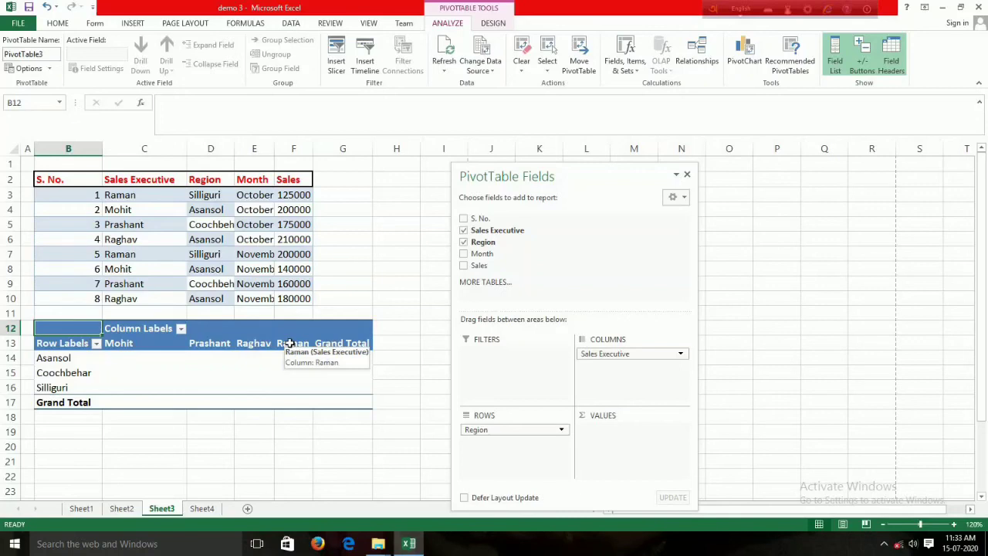
pyautogui.moveTo(471, 265); pyautogui.dragTo(595, 426)
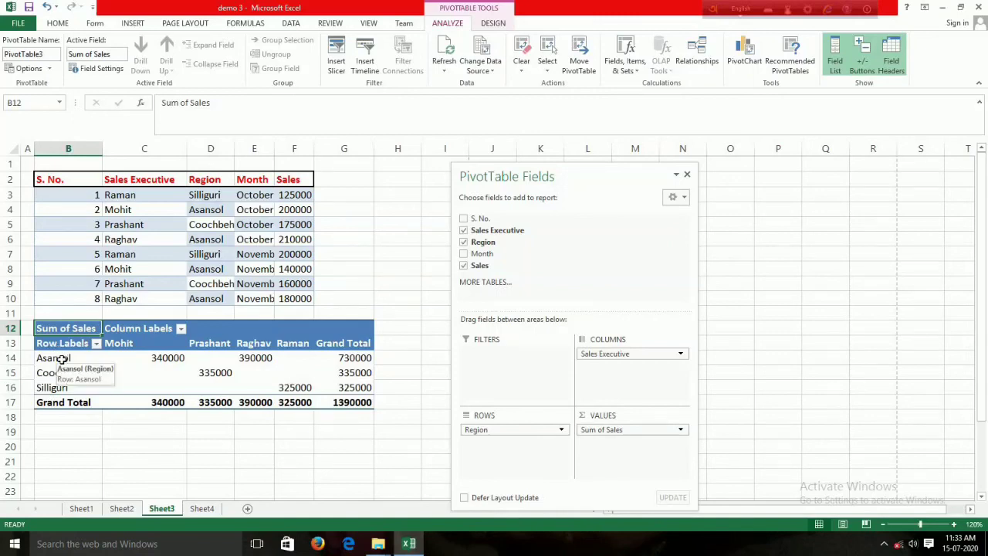
pyautogui.moveTo(155, 362)
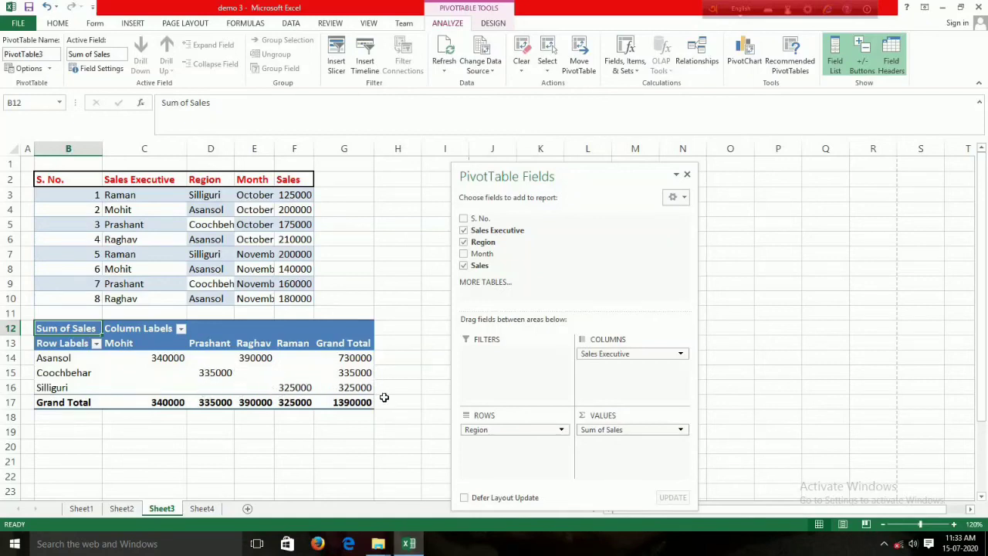
pyautogui.moveTo(365, 387)
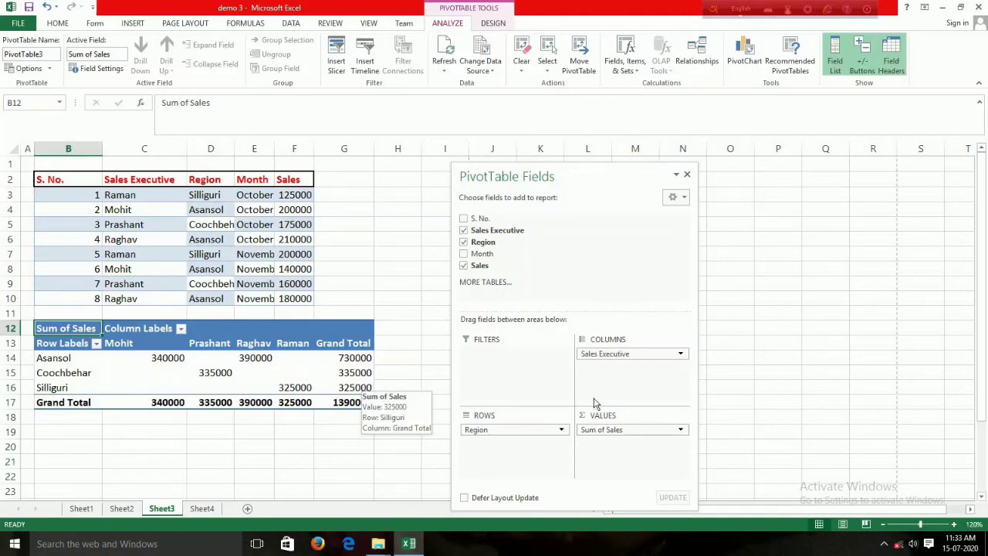
# - Remove Sales Executive from the PivotTable columns and place it in the rows beneath Region
pyautogui.click(463, 230)
pyautogui.moveTo(486, 230); pyautogui.dragTo(492, 445)
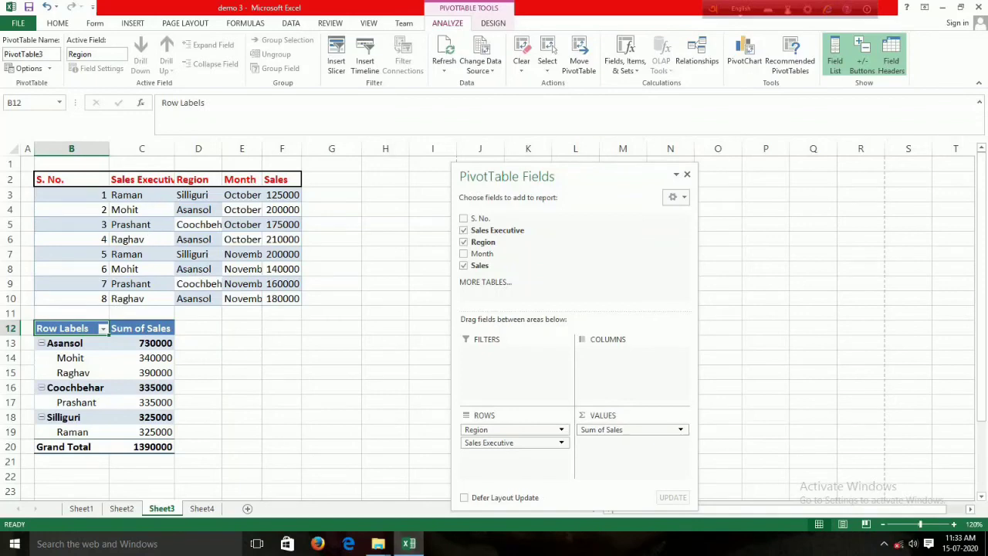
pyautogui.click(953, 524)
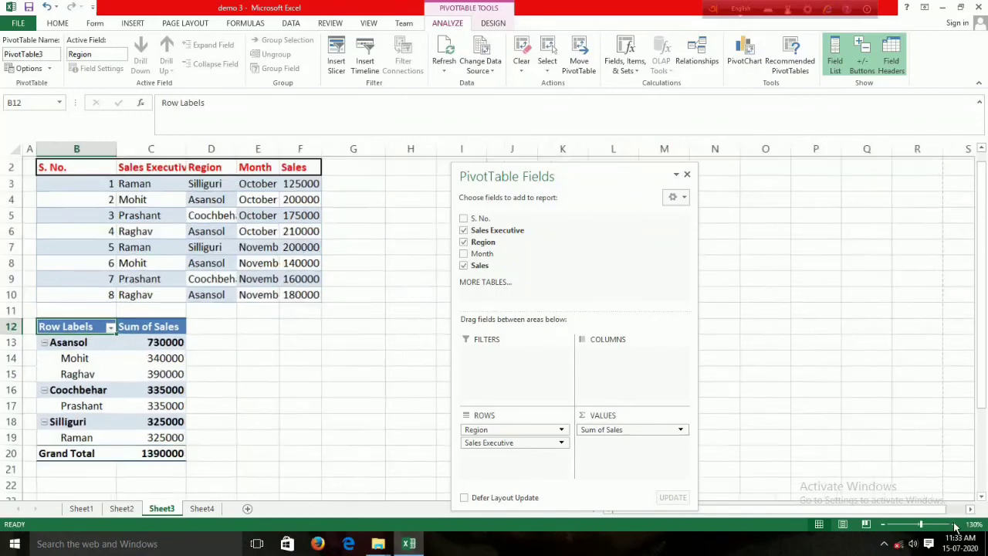